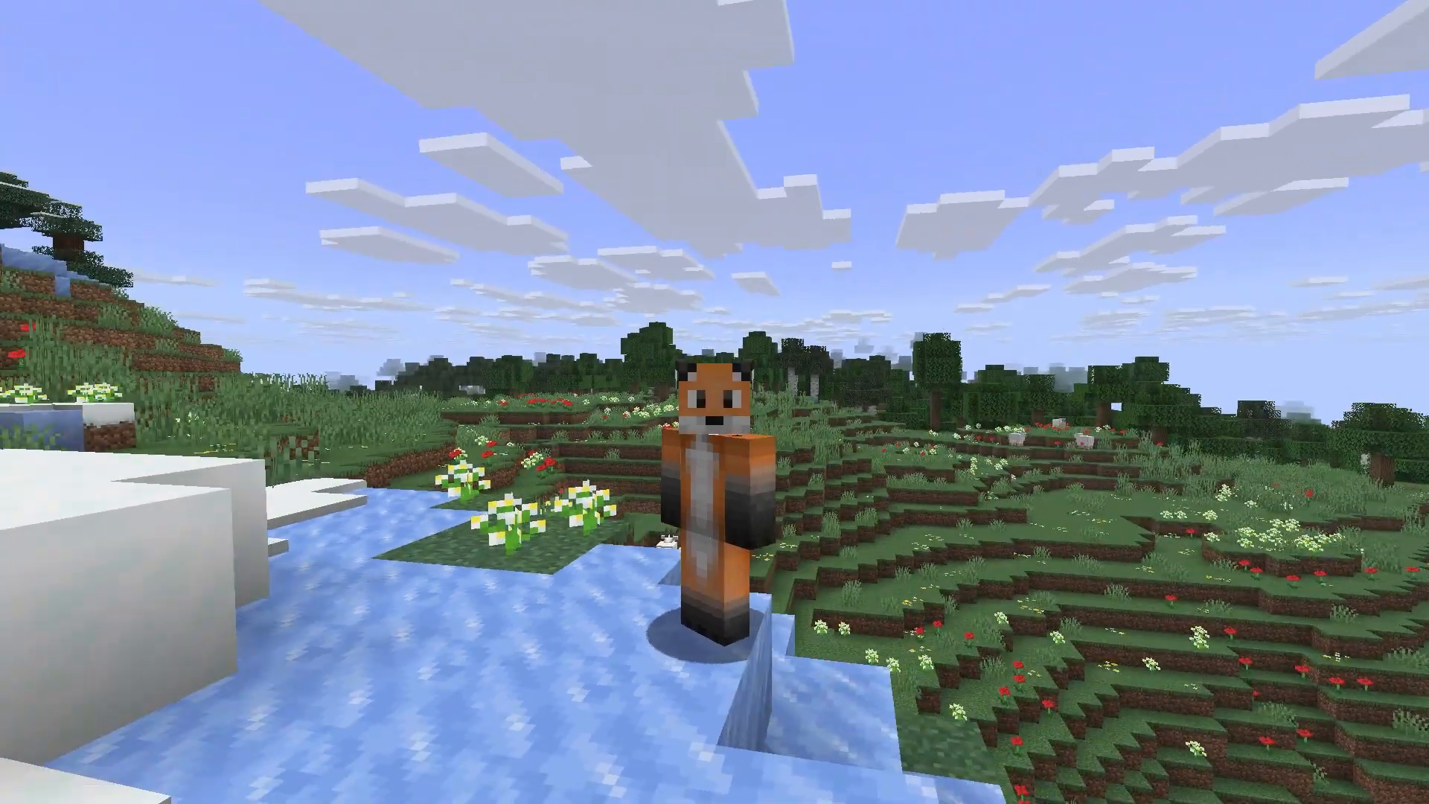
pyautogui.press('shift')
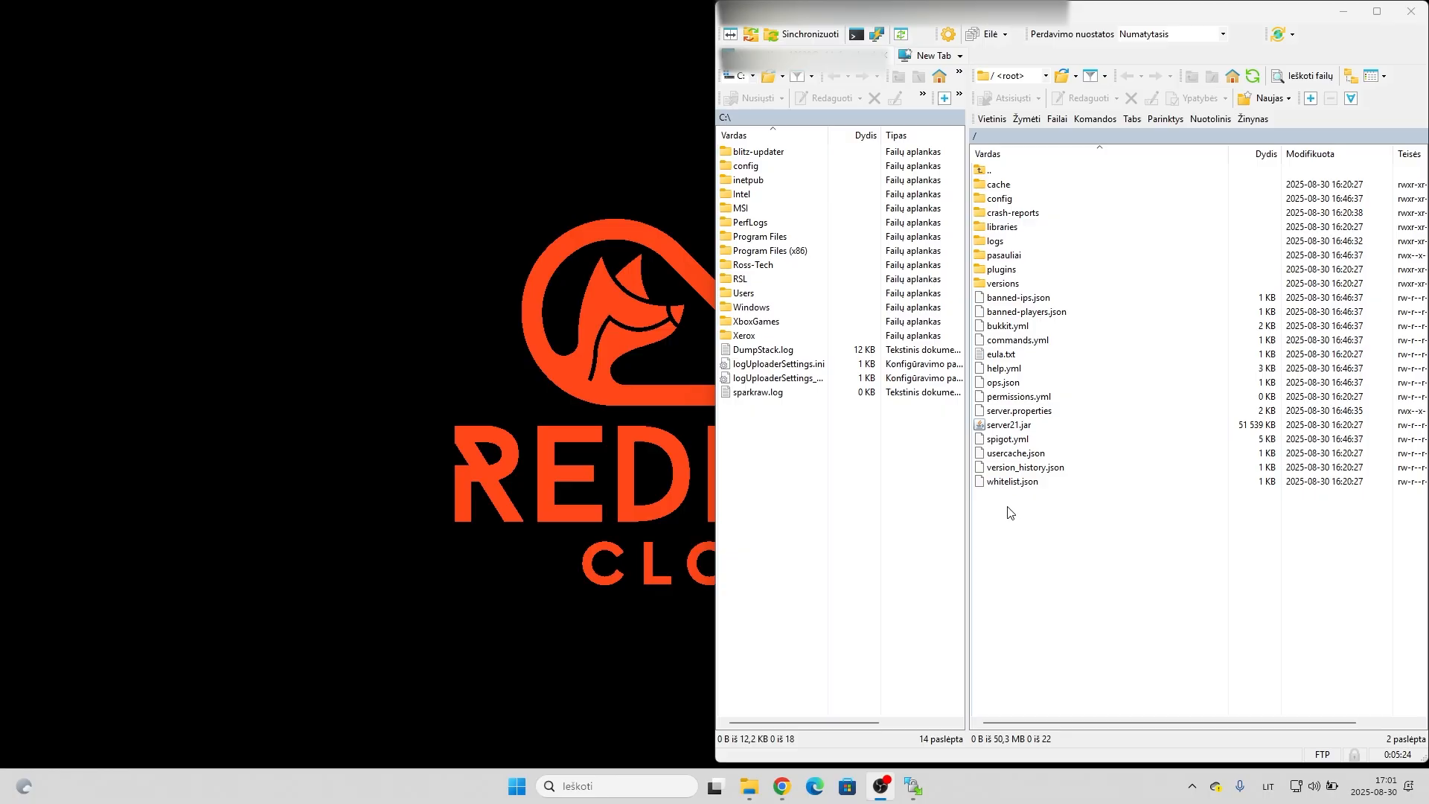
# - Switch to Chrome and browse the original Minecraft Vanilla versions offered for installation in the RedFox Cloud panel
pyautogui.click(781, 786)
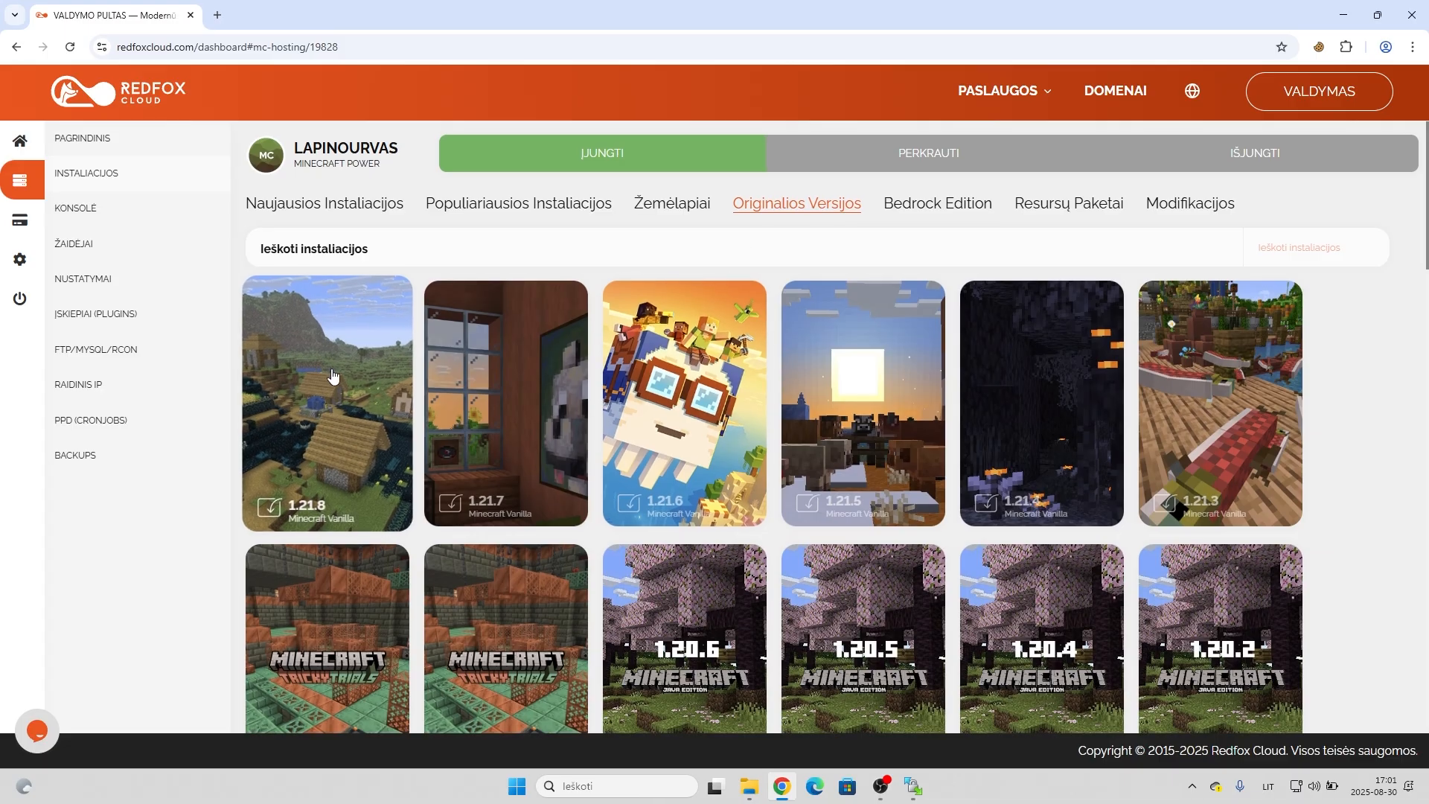
pyautogui.scroll(-5, 821, 445)
pyautogui.scroll(-5, 822, 445)
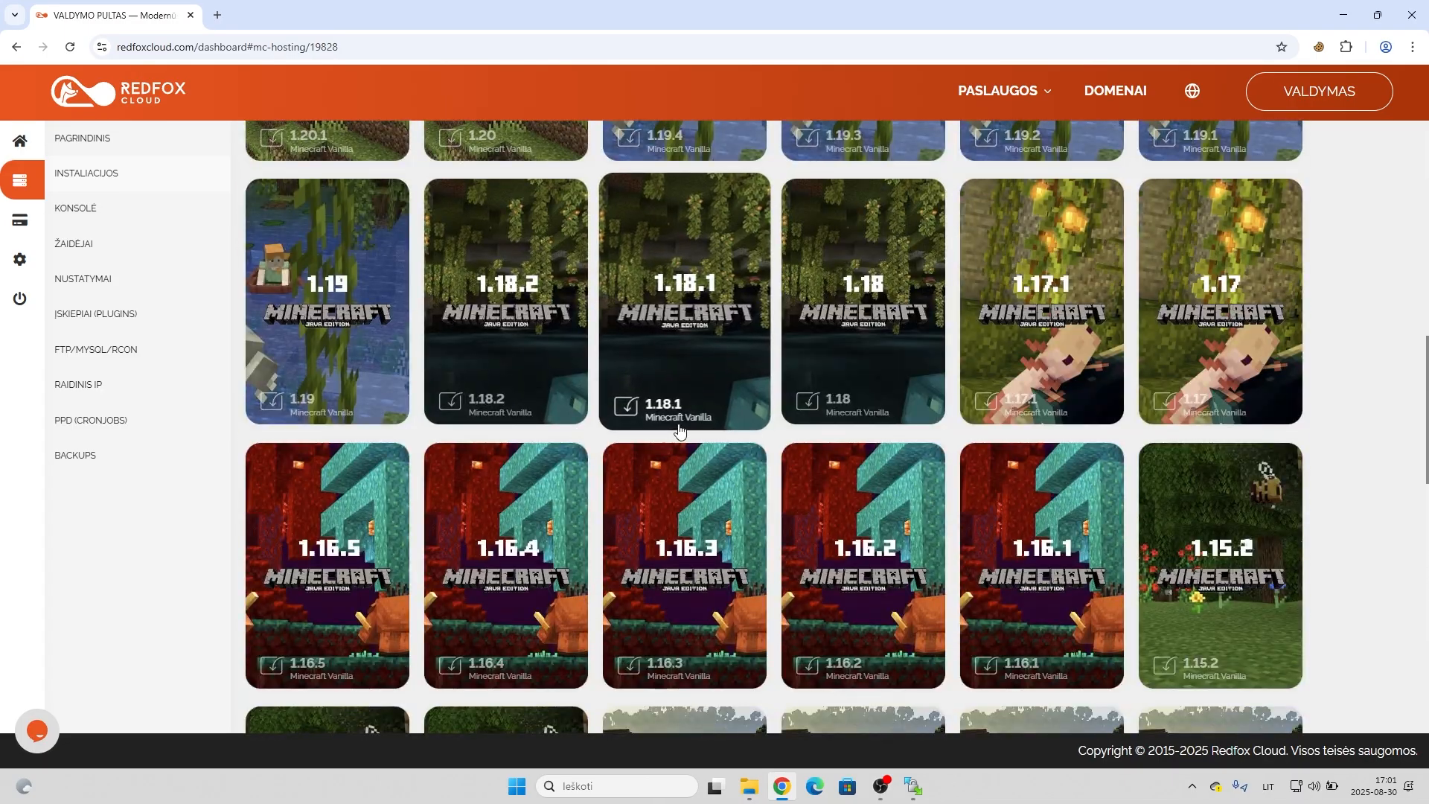
pyautogui.scroll(10, 649, 407)
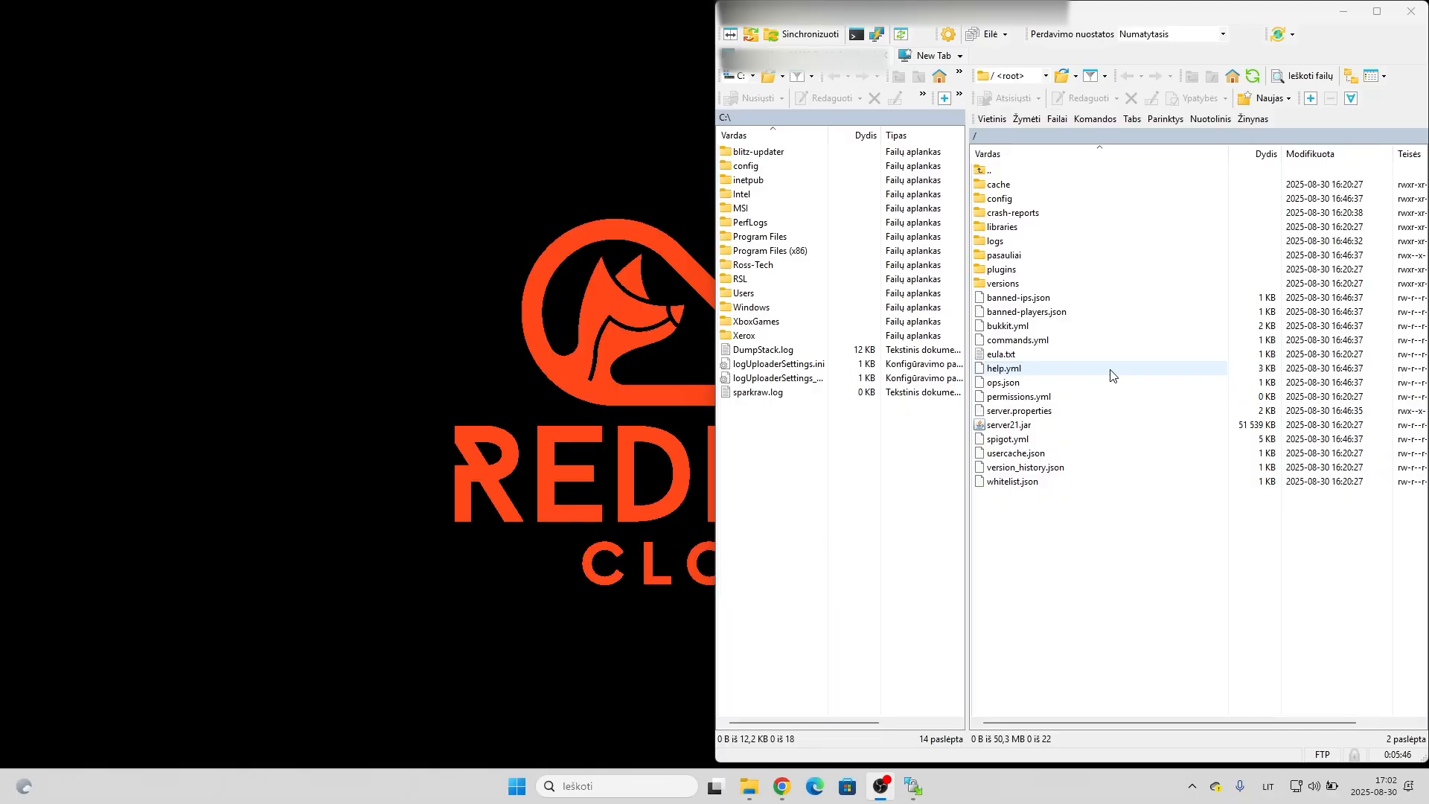
# - Look inside the server's pasauliai folder over FTP, return to the root and download the whole folder to the desktop
pyautogui.doubleClick(1043, 259)
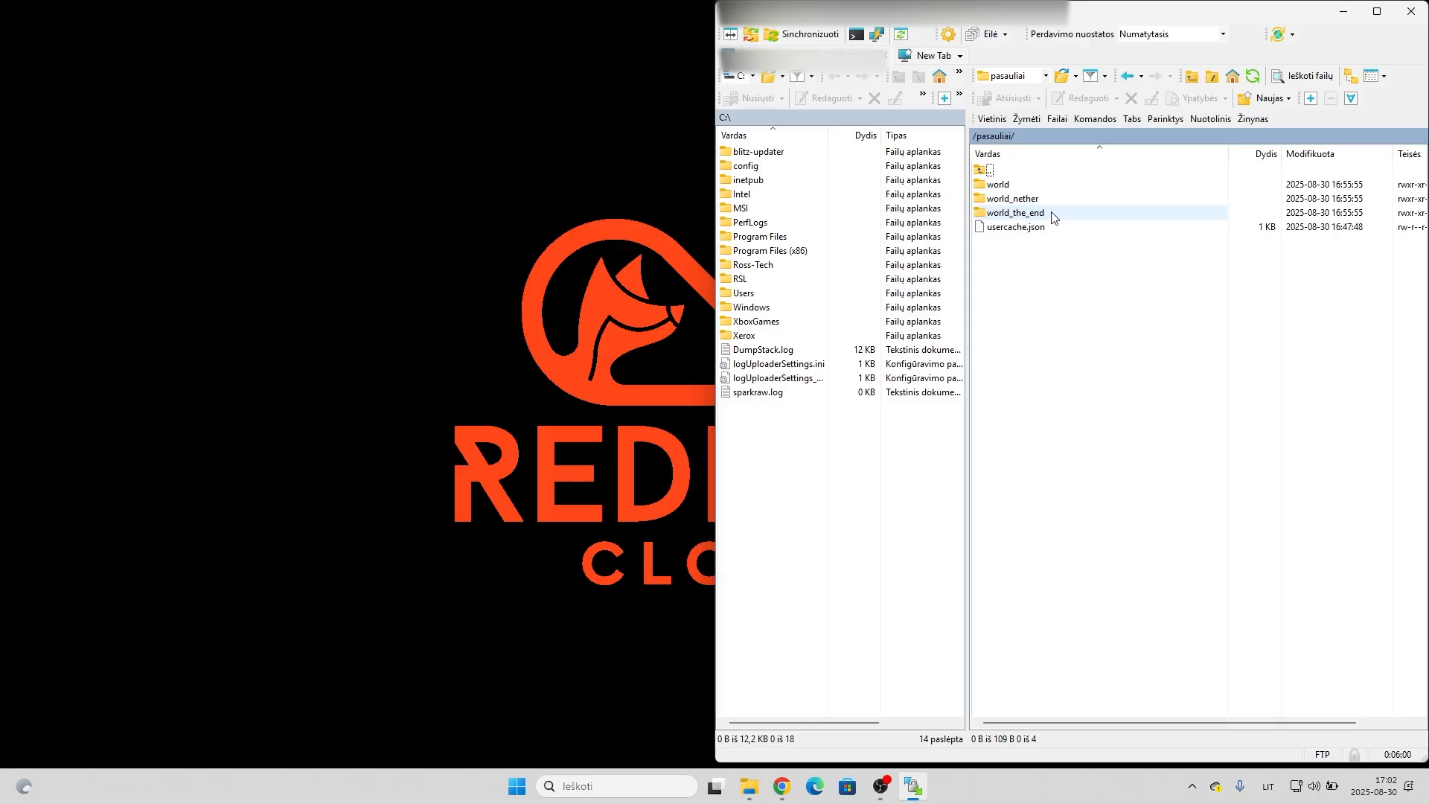
pyautogui.doubleClick(994, 175)
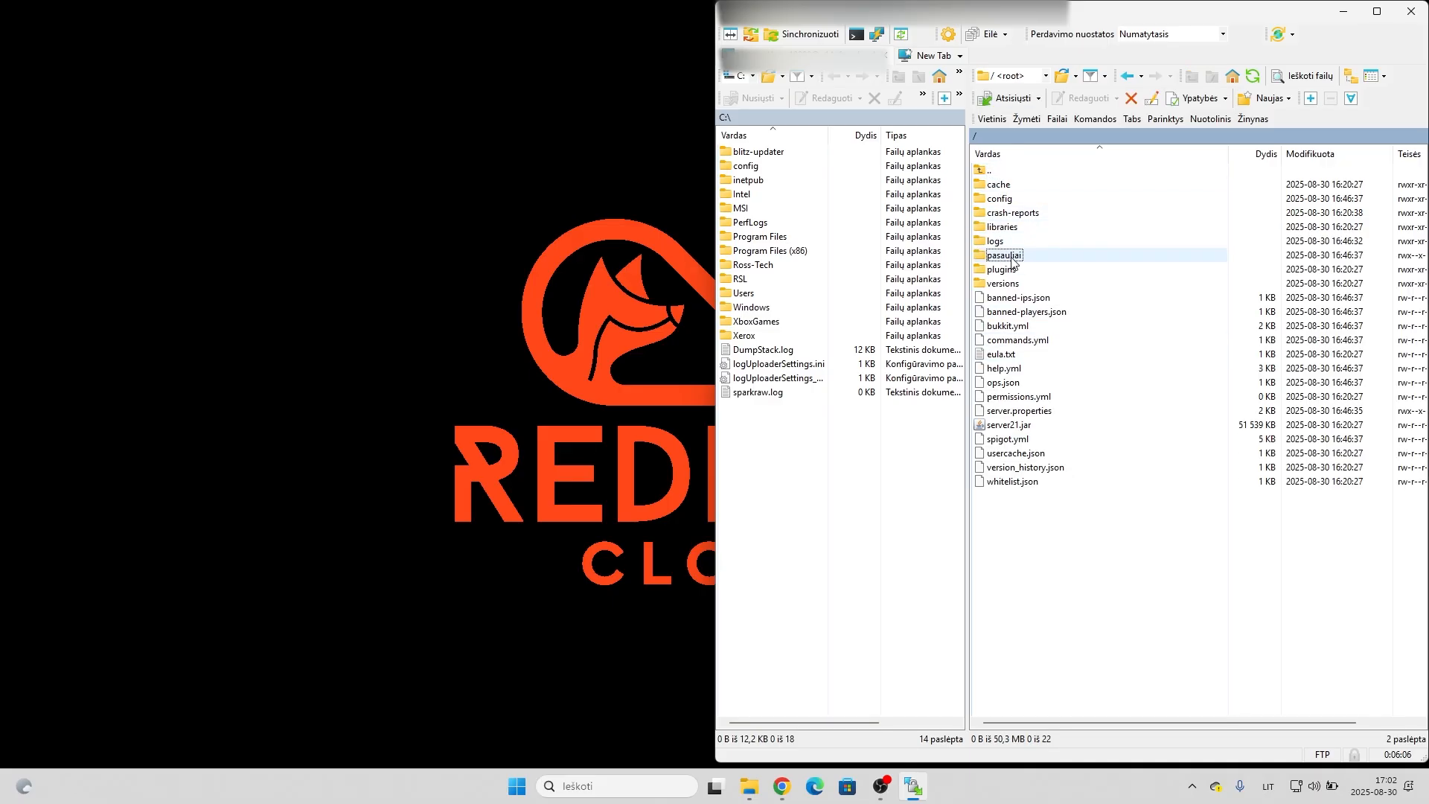
pyautogui.moveTo(1013, 261); pyautogui.dragTo(39, 43)
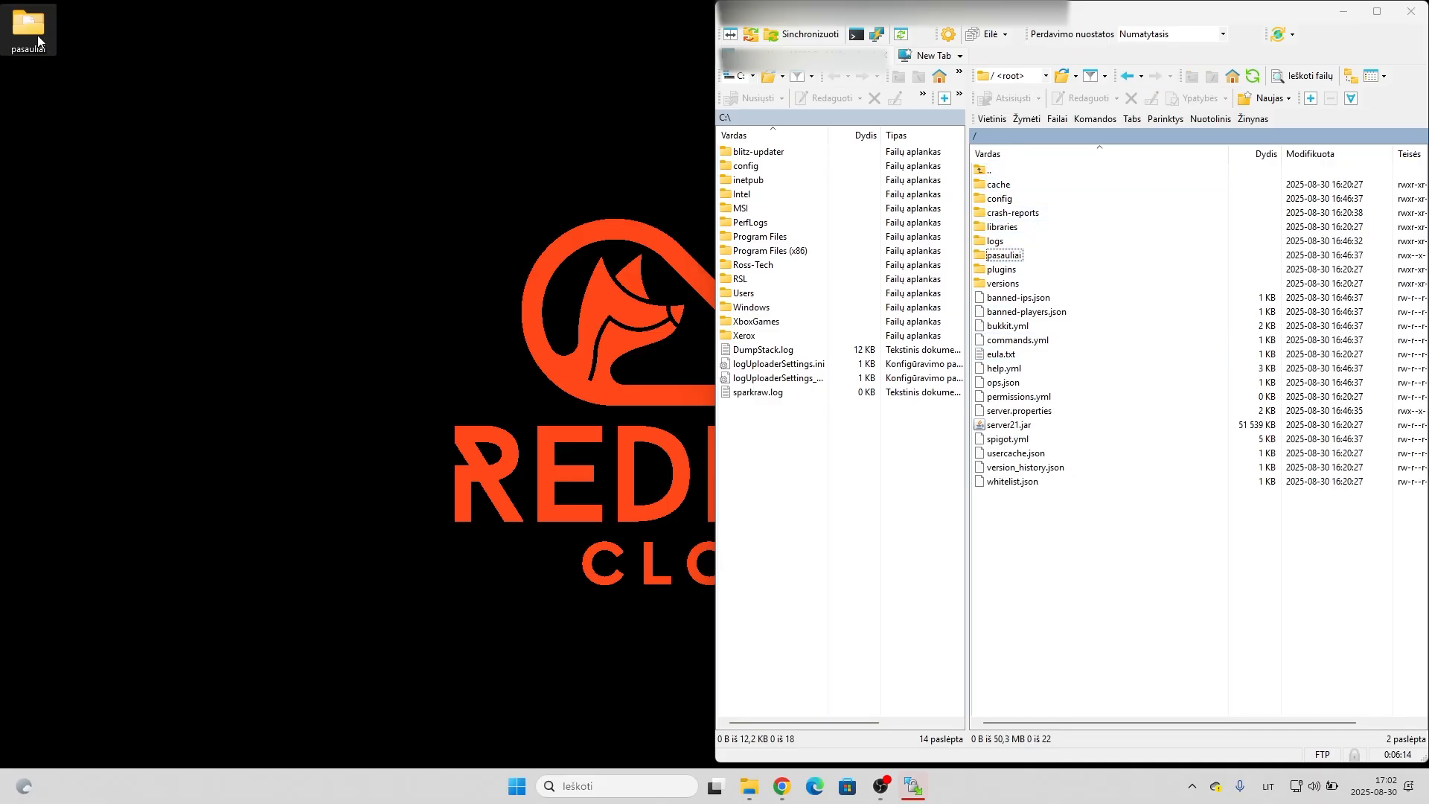
# - Rename the downloaded pasauliai folder on the desktop as "Vanilla (originalios versijos pasauliia) Paper"
pyautogui.rightClick(39, 43)
pyautogui.click(153, 64)
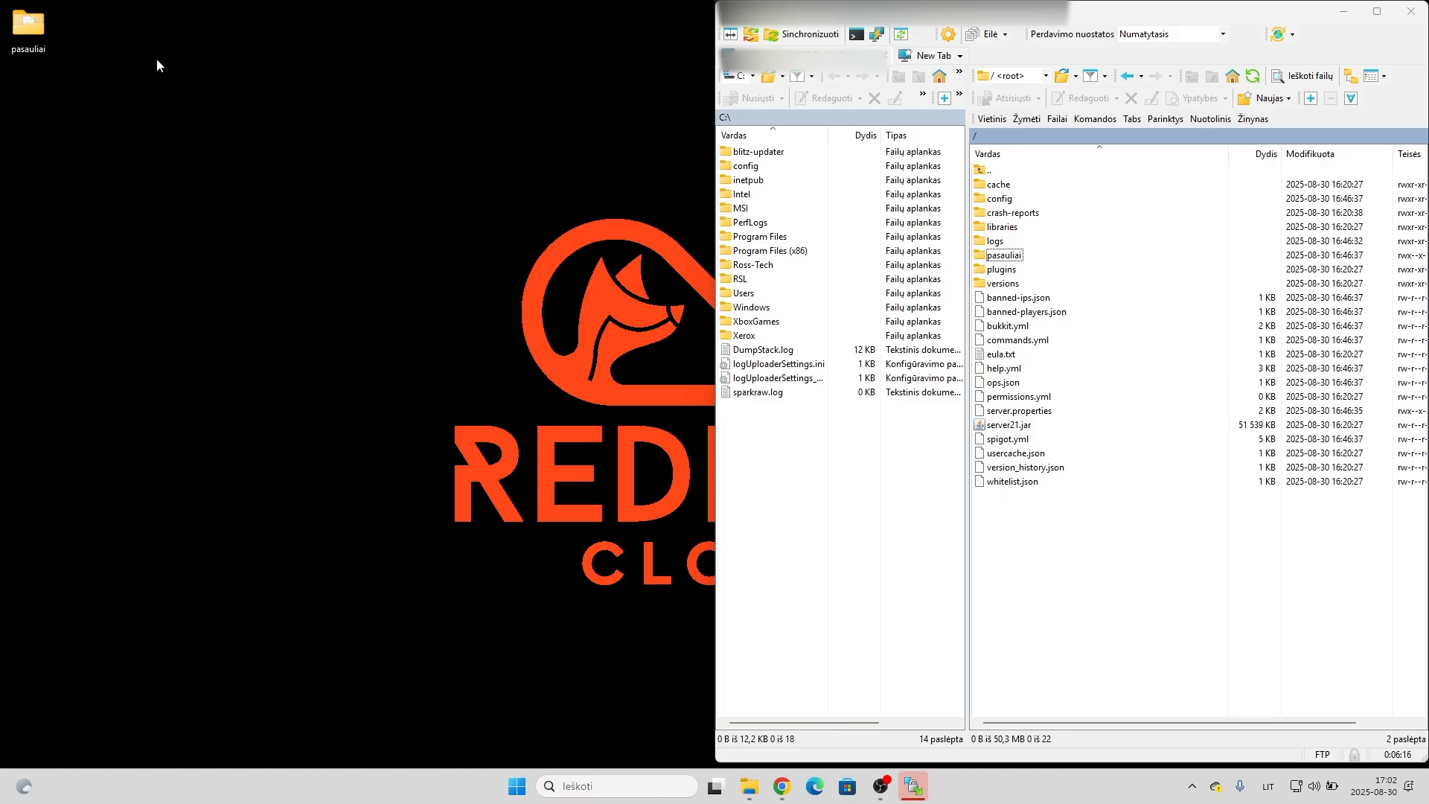
pyautogui.rightClick(30, 26)
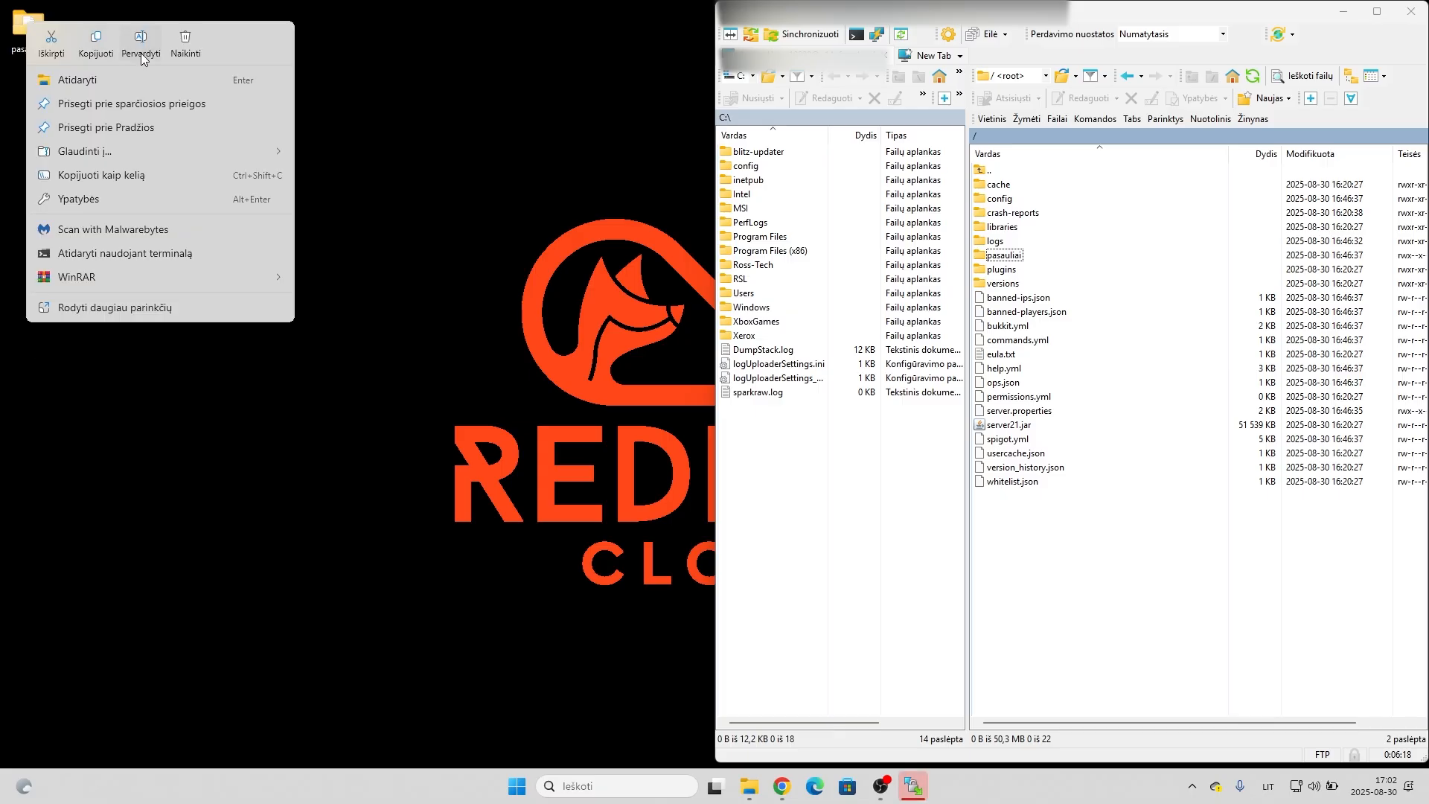
pyautogui.click(142, 50)
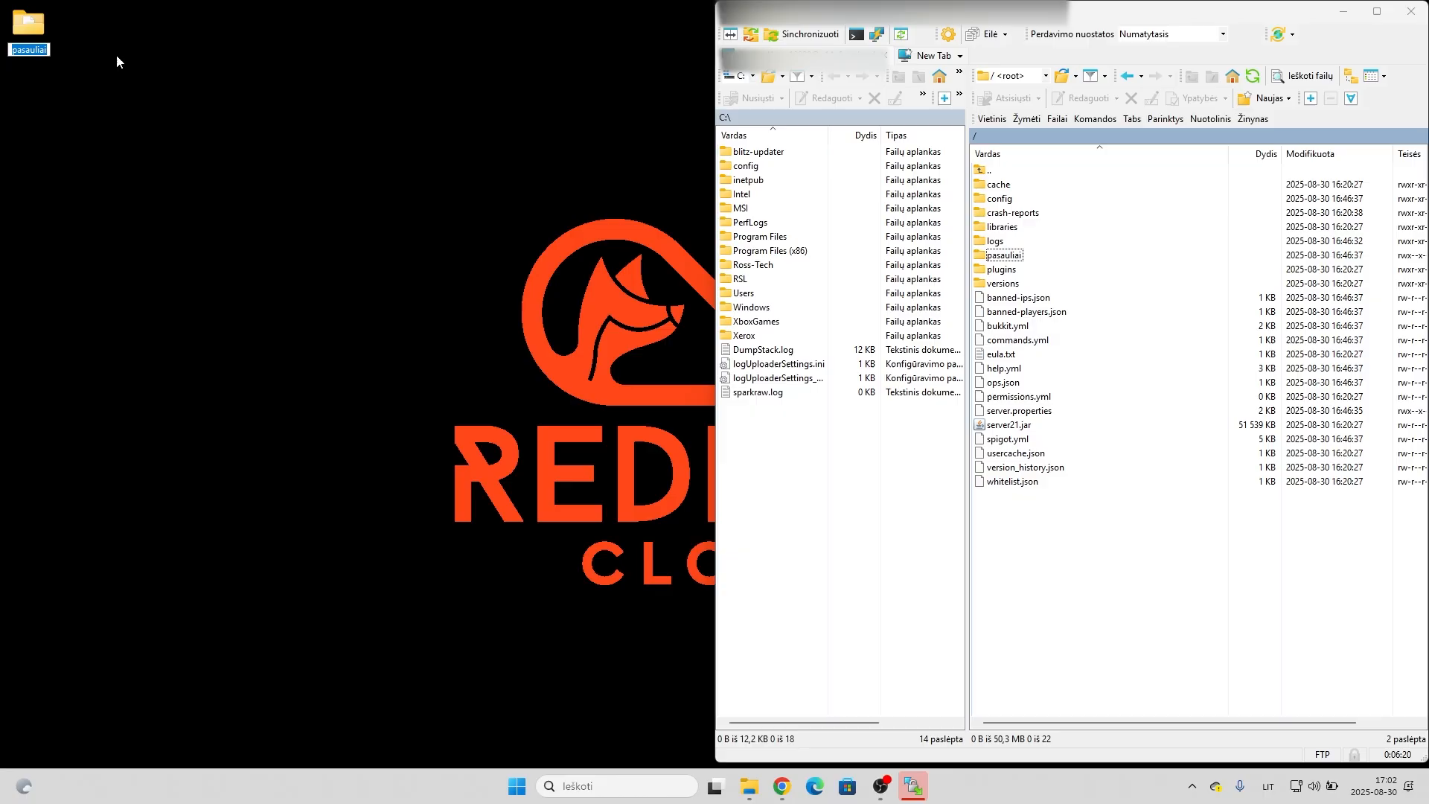
pyautogui.write('Vanilla (originalio')
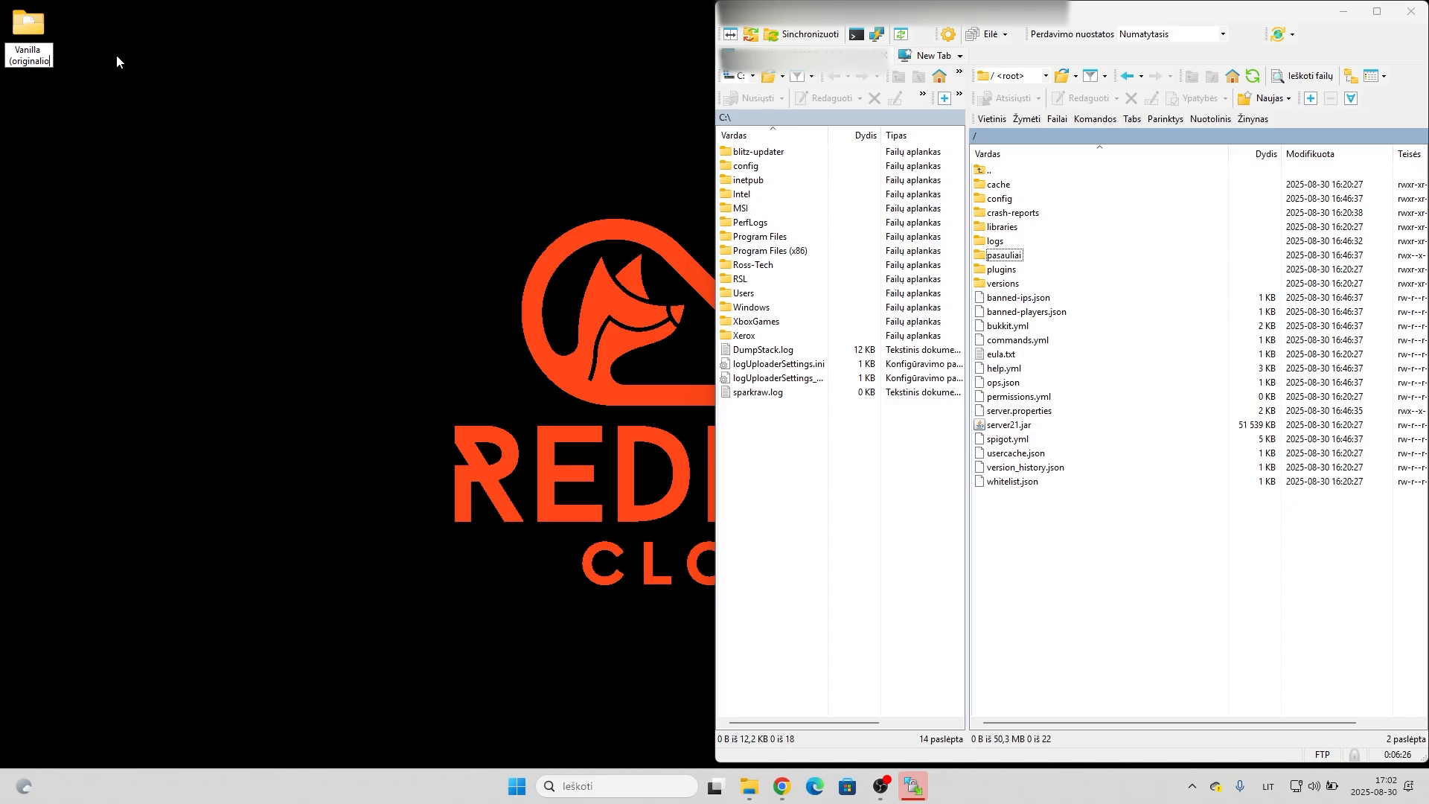
pyautogui.write('s versijos pasau')
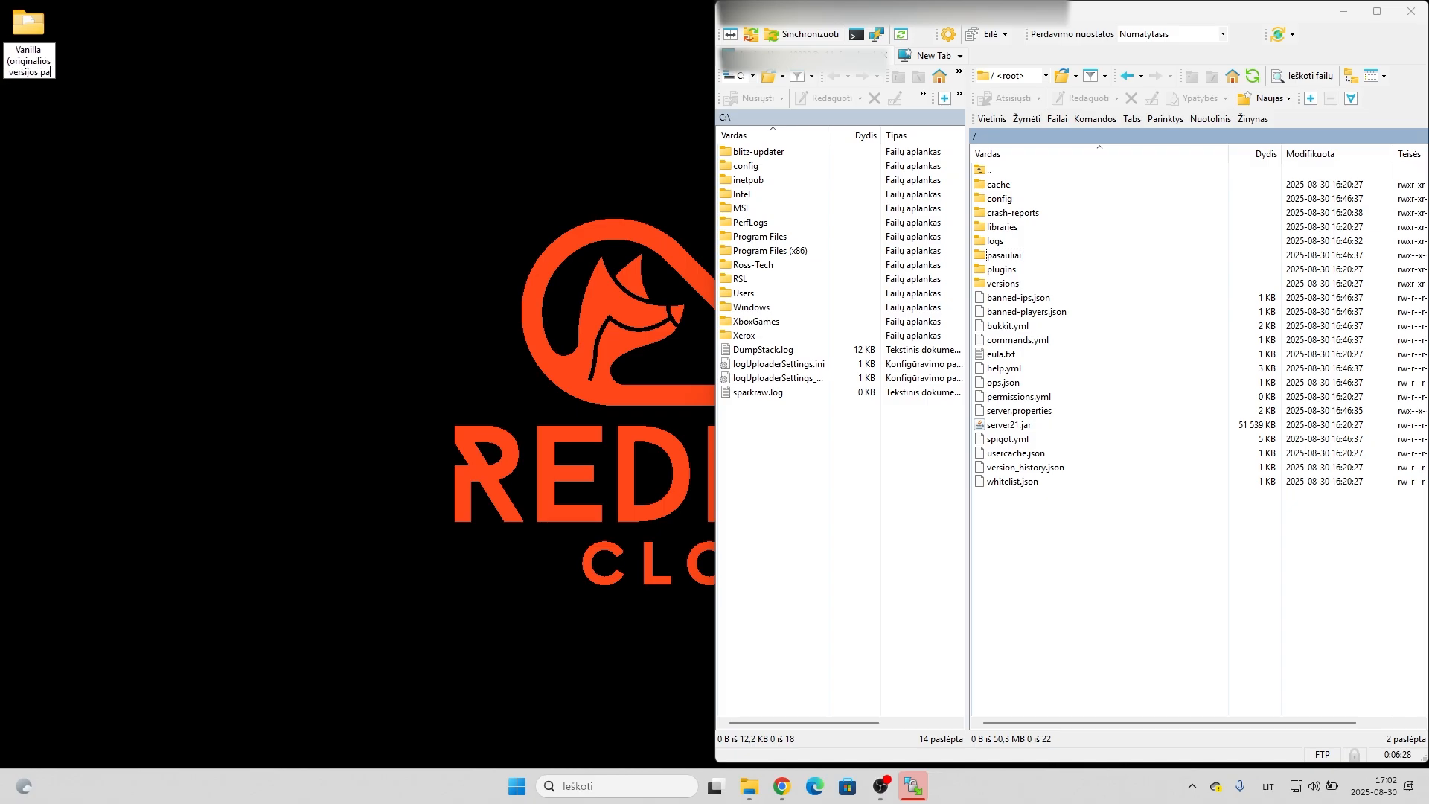
pyautogui.write('liia) Paper')
pyautogui.press('Return')
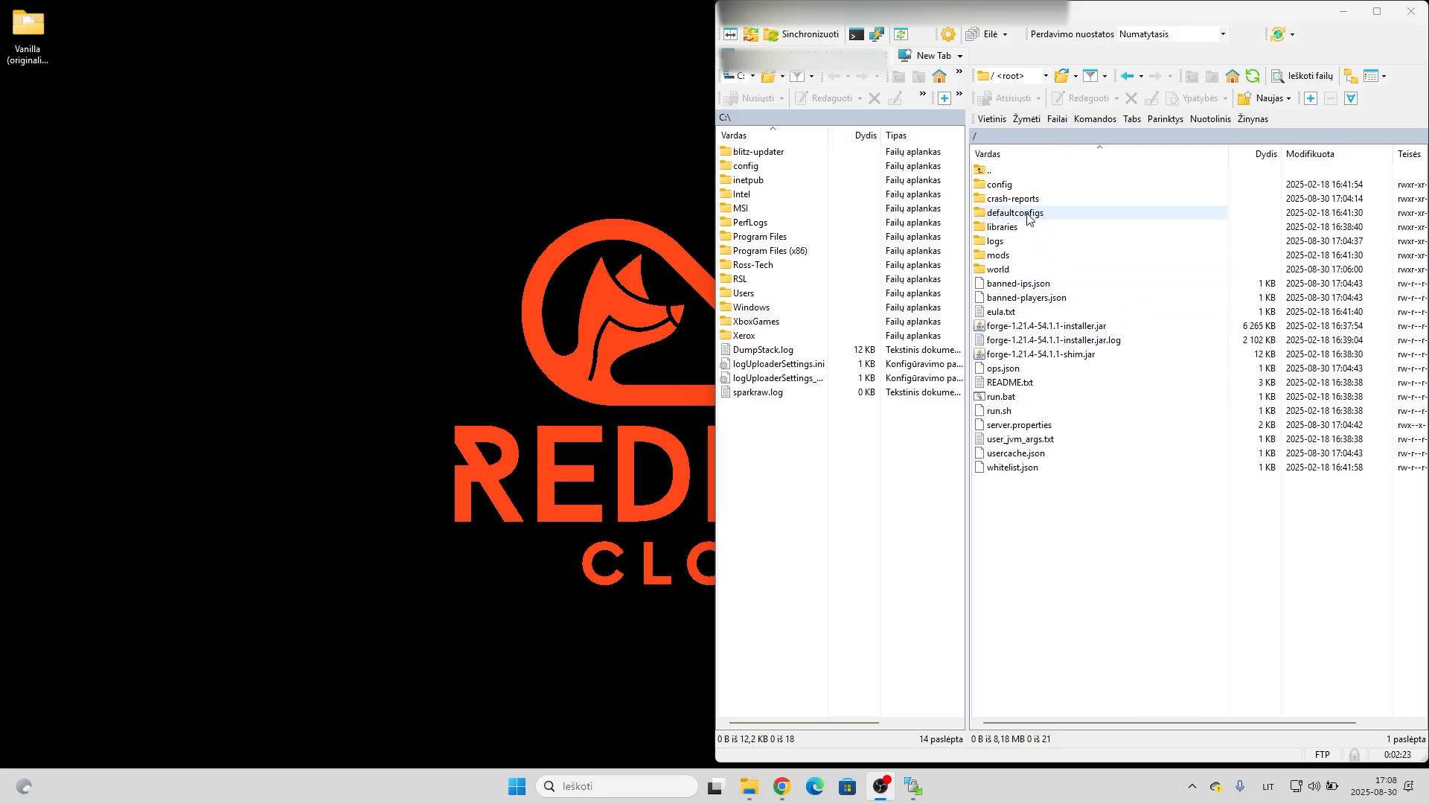
# - Open the Forge server's world folder over FTP and the downloaded Vanilla Paper world folder on the desktop
pyautogui.doubleClick(1023, 268)
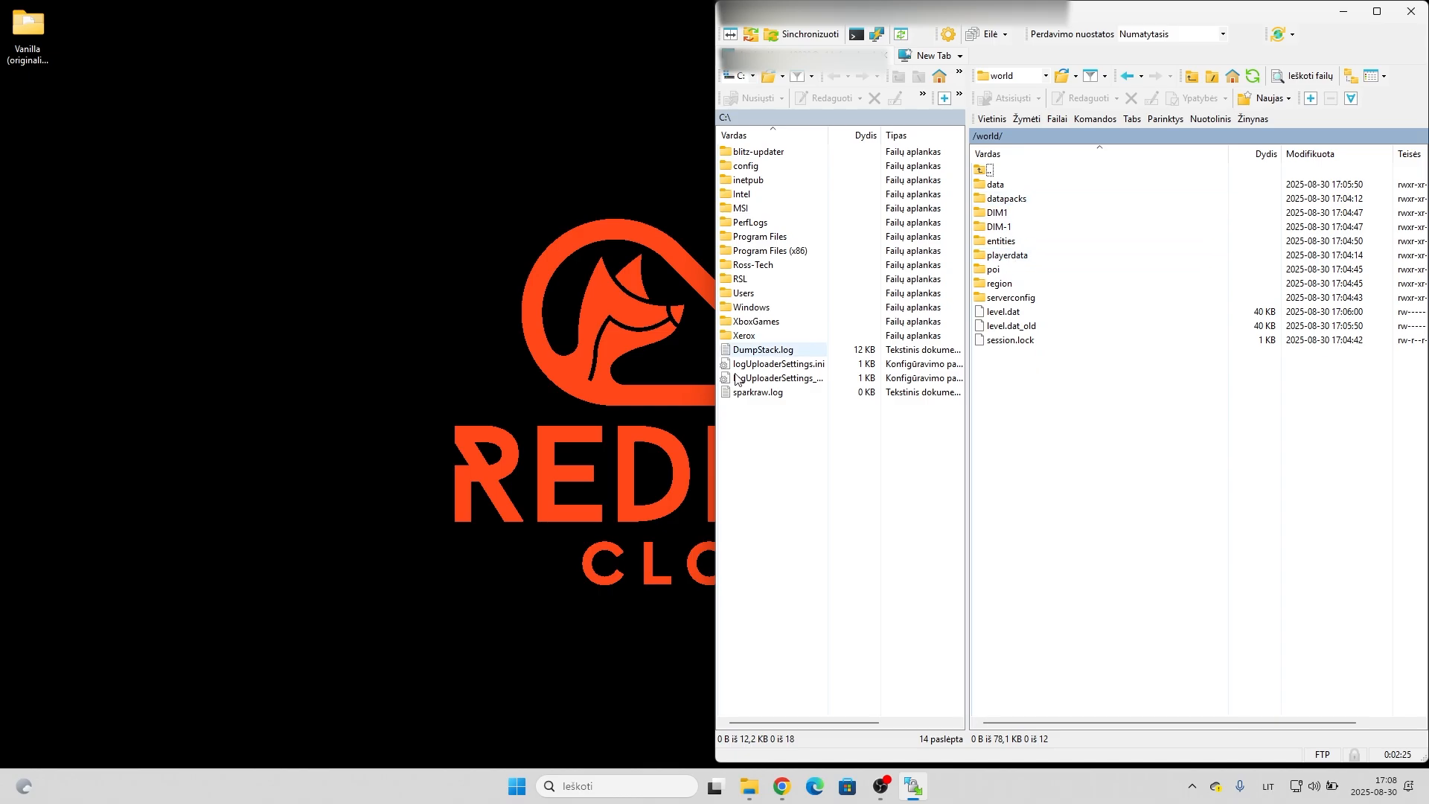
pyautogui.click(46, 27)
pyautogui.doubleClick(46, 27)
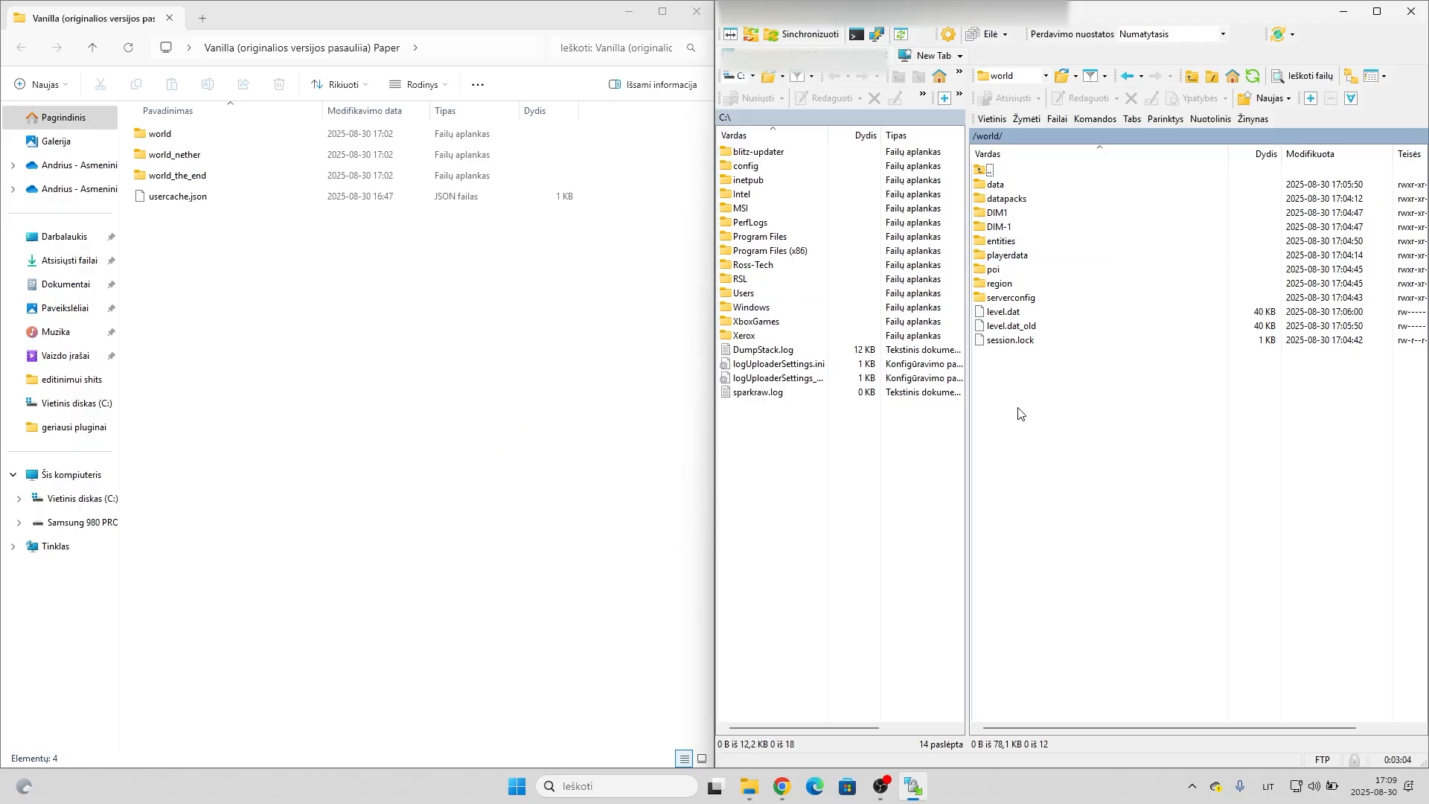
# - Delete all files and folders inside the Forge server's world folder
pyautogui.moveTo(1018, 408); pyautogui.dragTo(1146, 177)
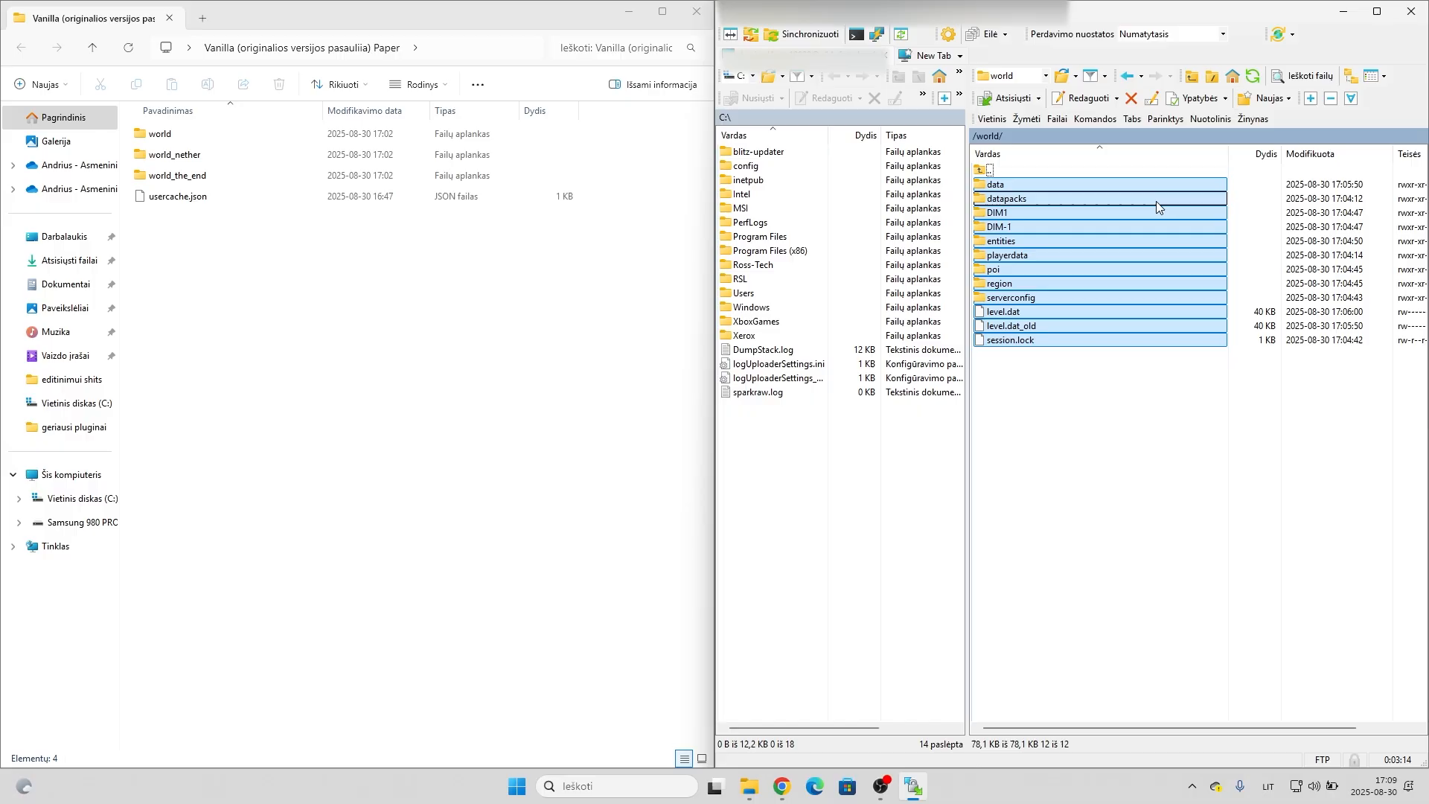
pyautogui.press('Delete')
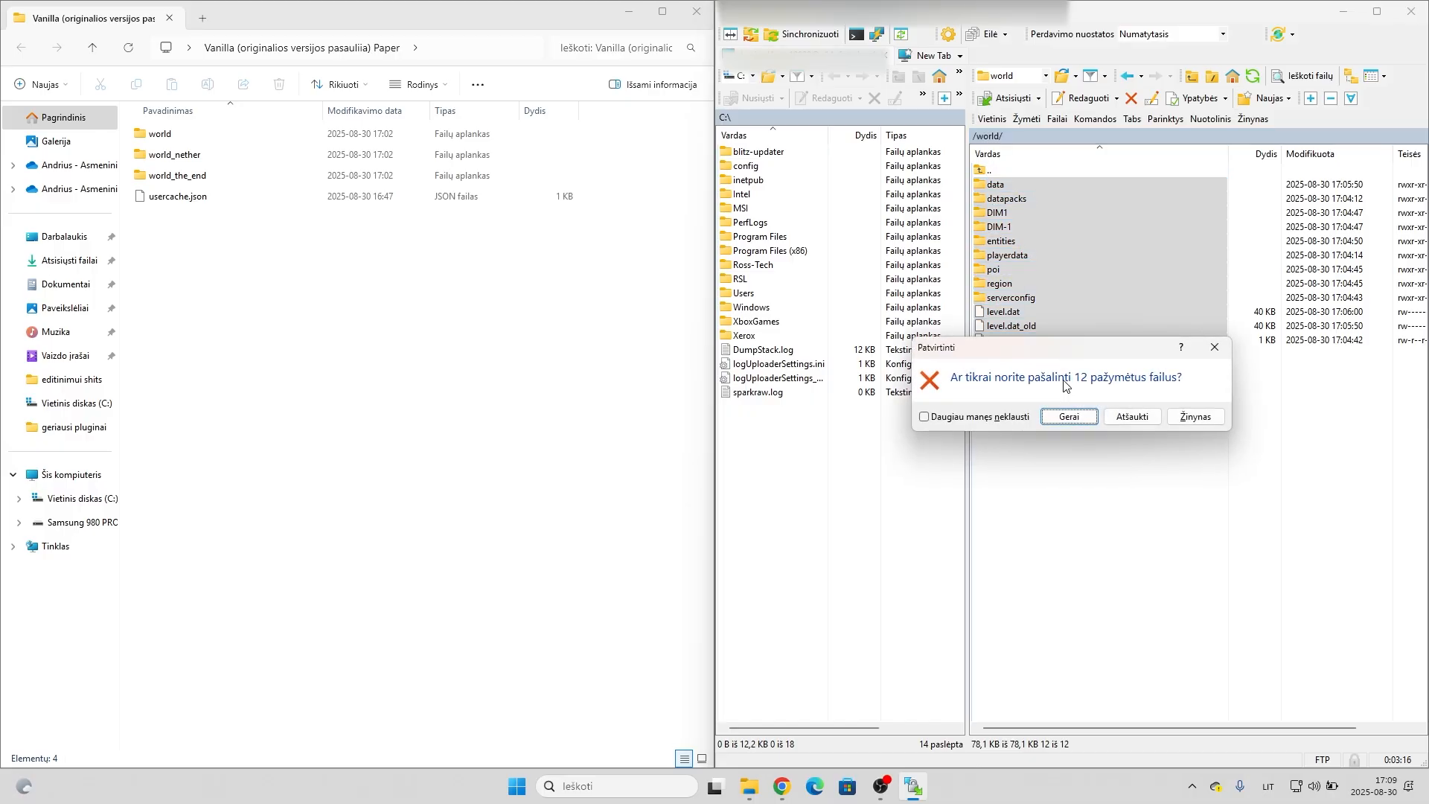
pyautogui.click(1067, 413)
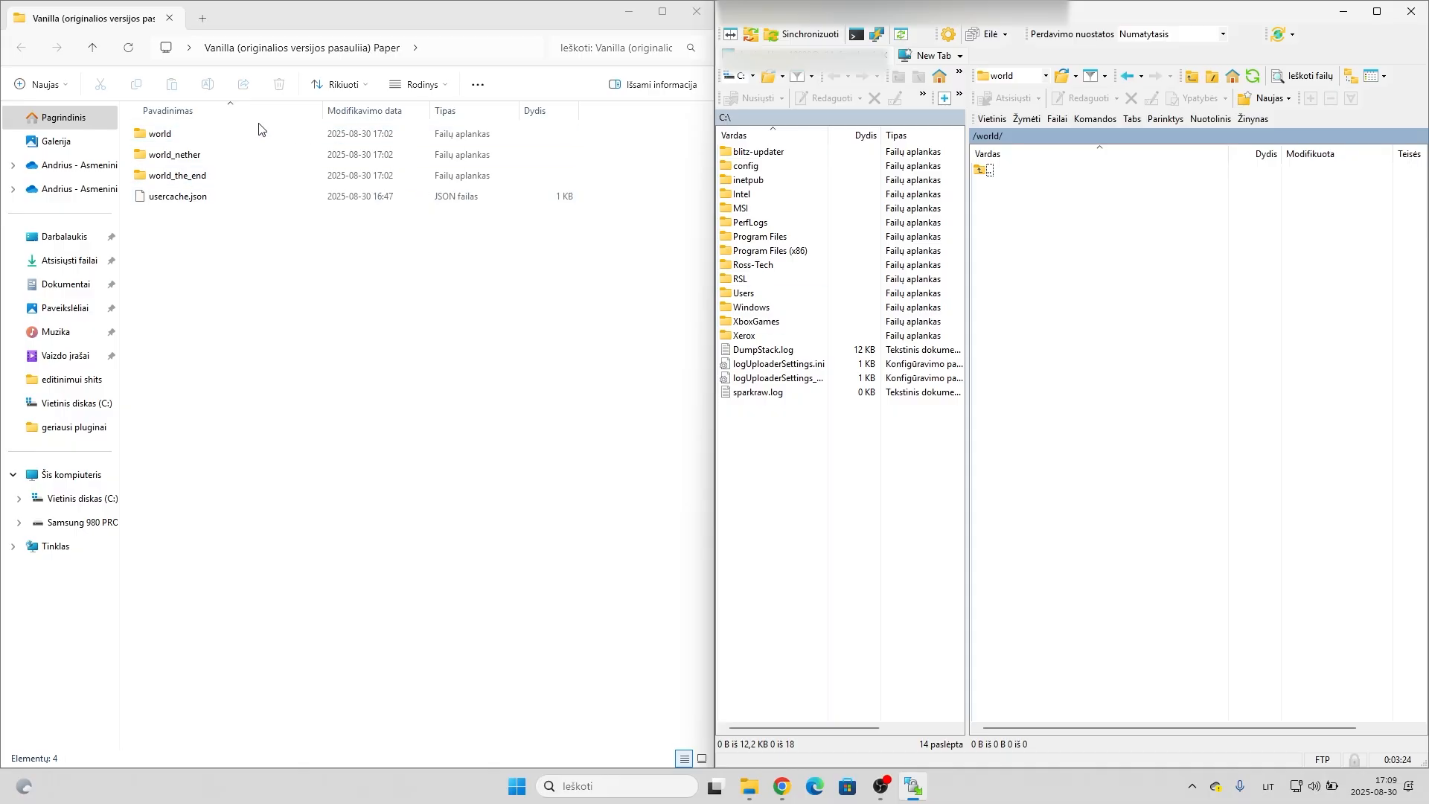
# - Upload the local world folder's contents and the DIM-1 folder from world_nether into the server's world folder
pyautogui.doubleClick(173, 134)
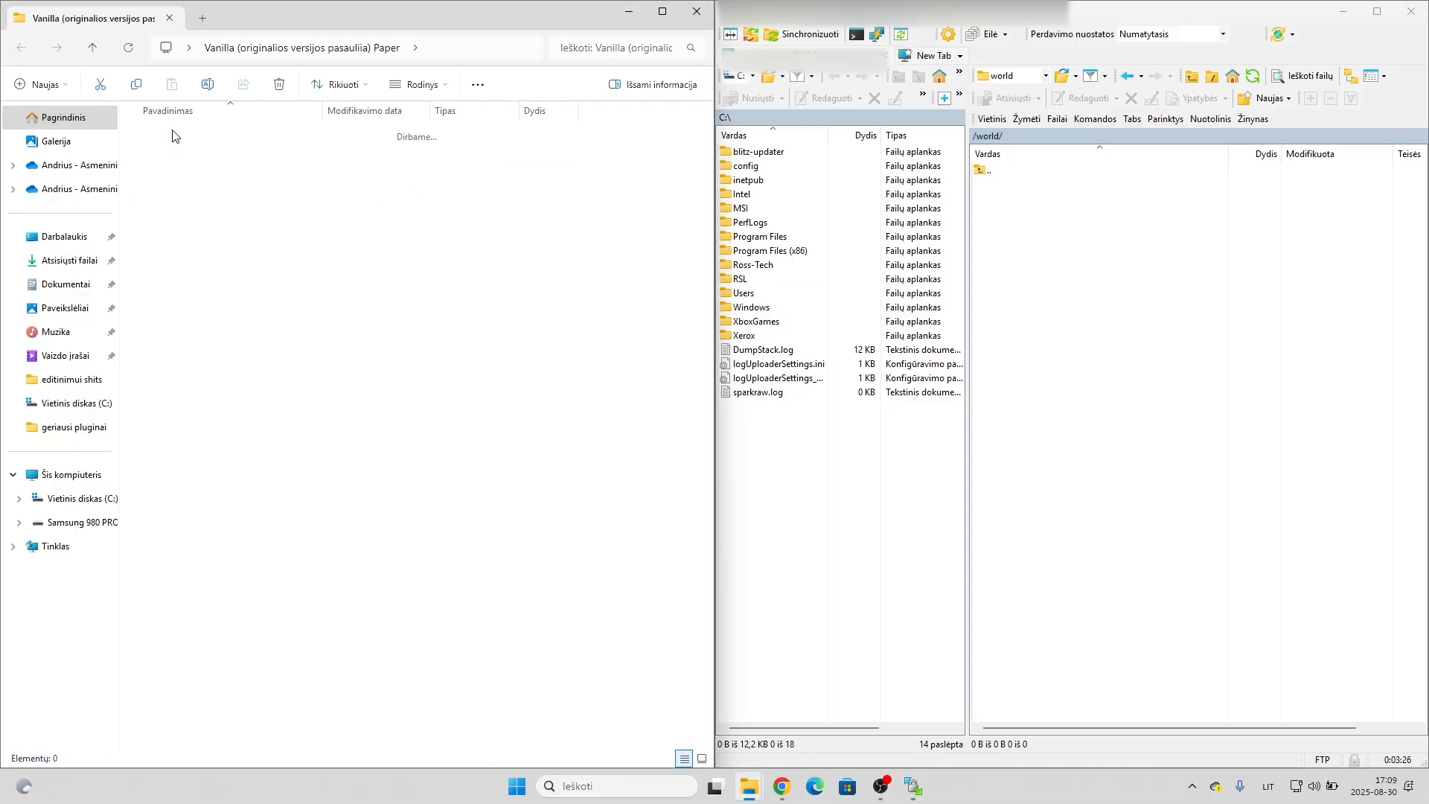
pyautogui.moveTo(242, 538); pyautogui.dragTo(1086, 299)
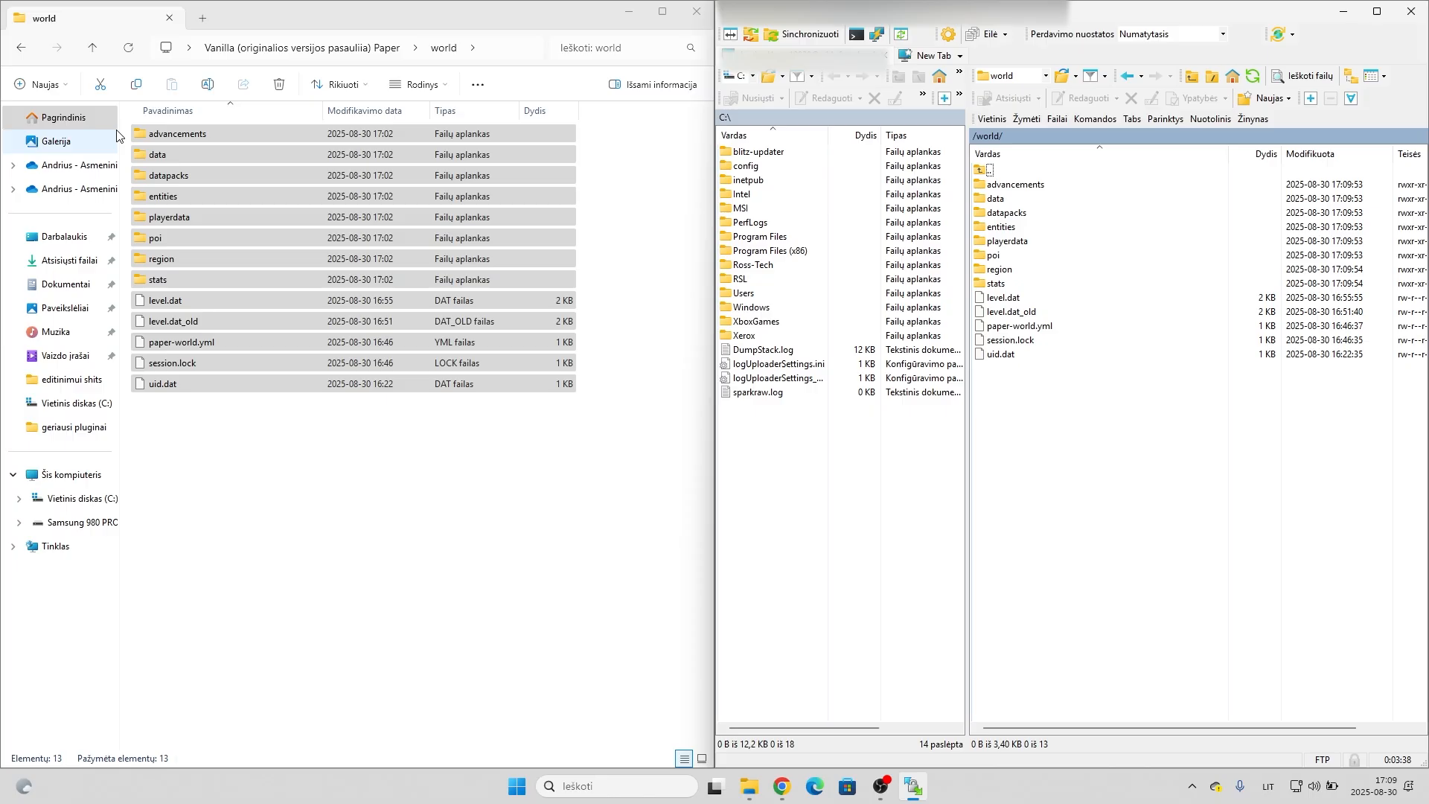
pyautogui.click(30, 53)
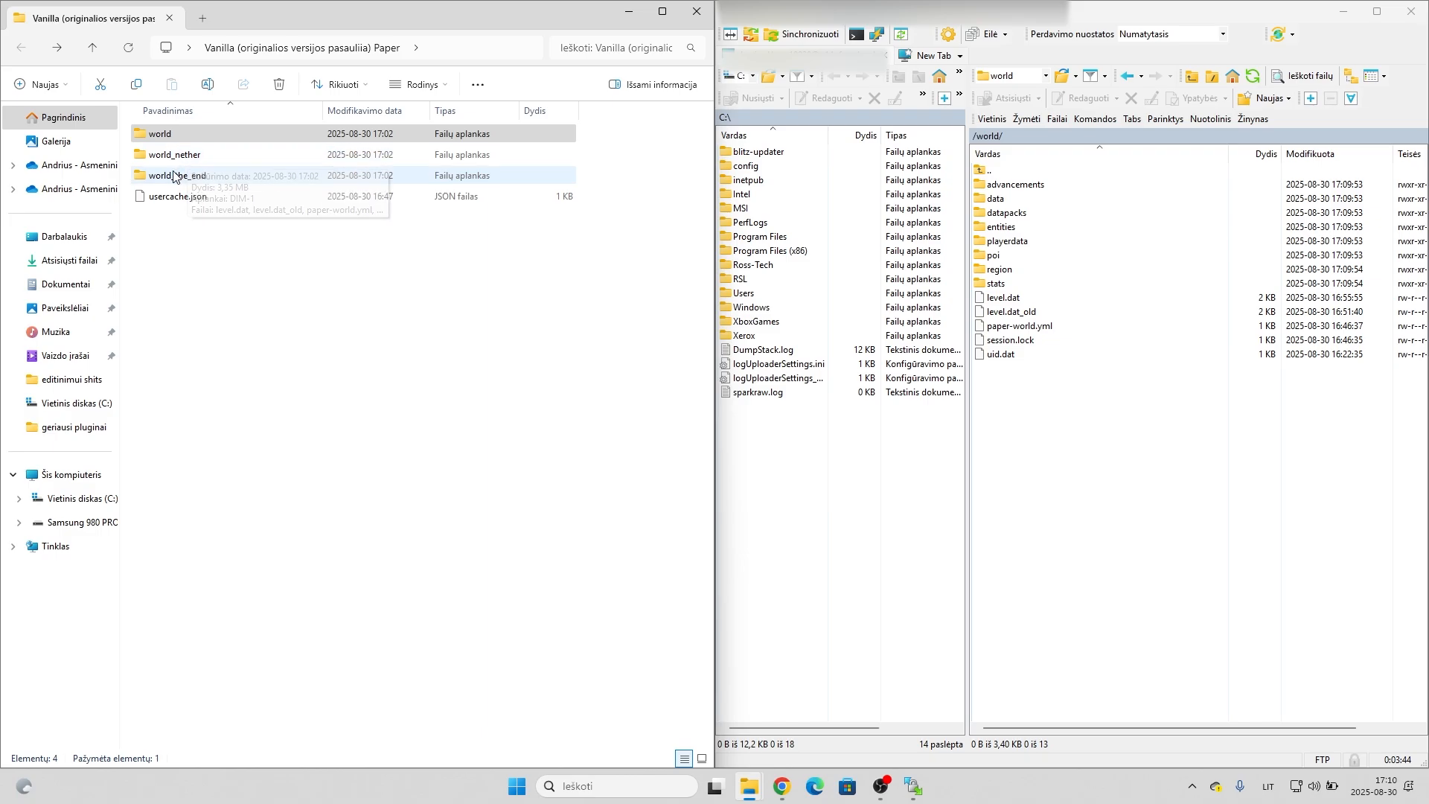
pyautogui.doubleClick(205, 163)
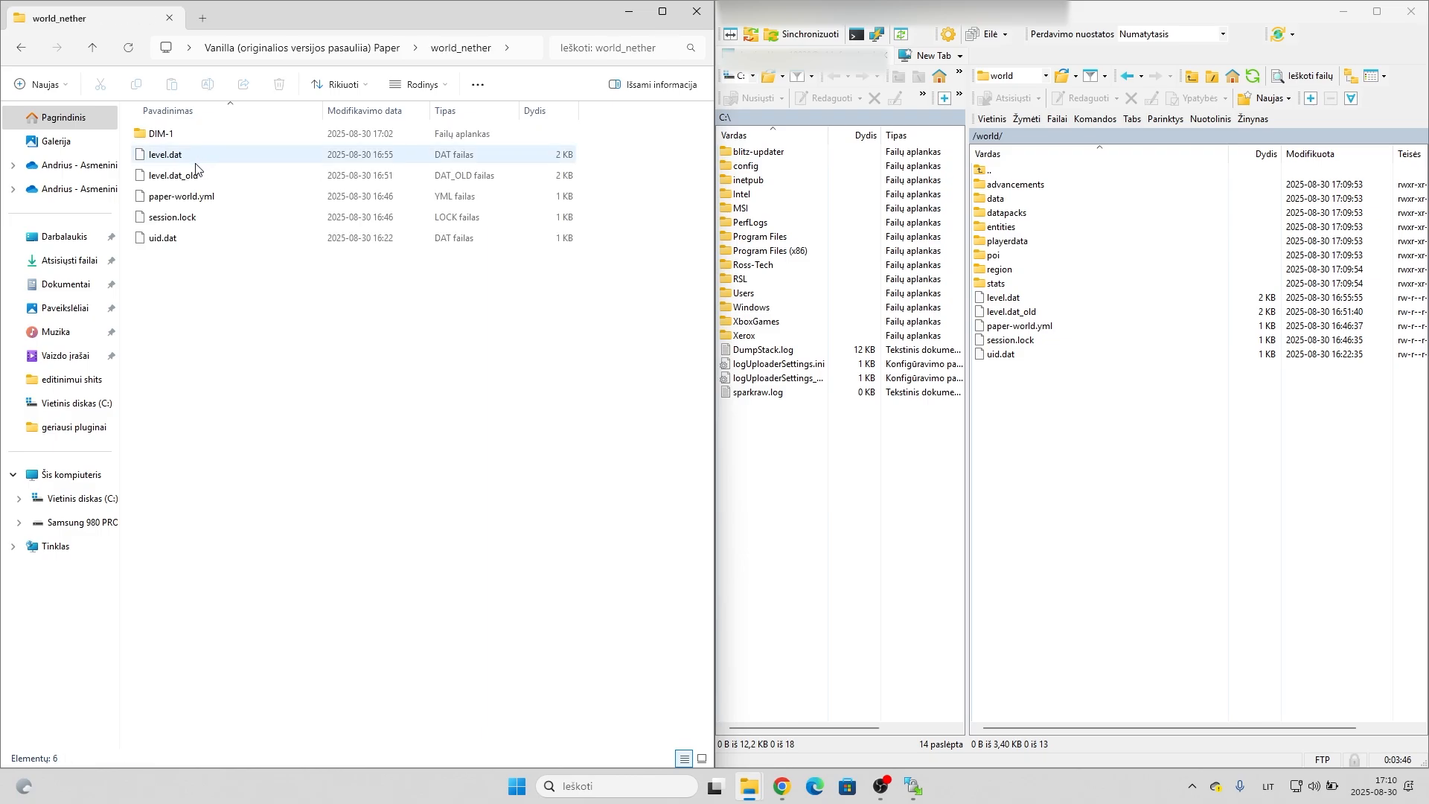
pyautogui.moveTo(149, 134); pyautogui.dragTo(1177, 434)
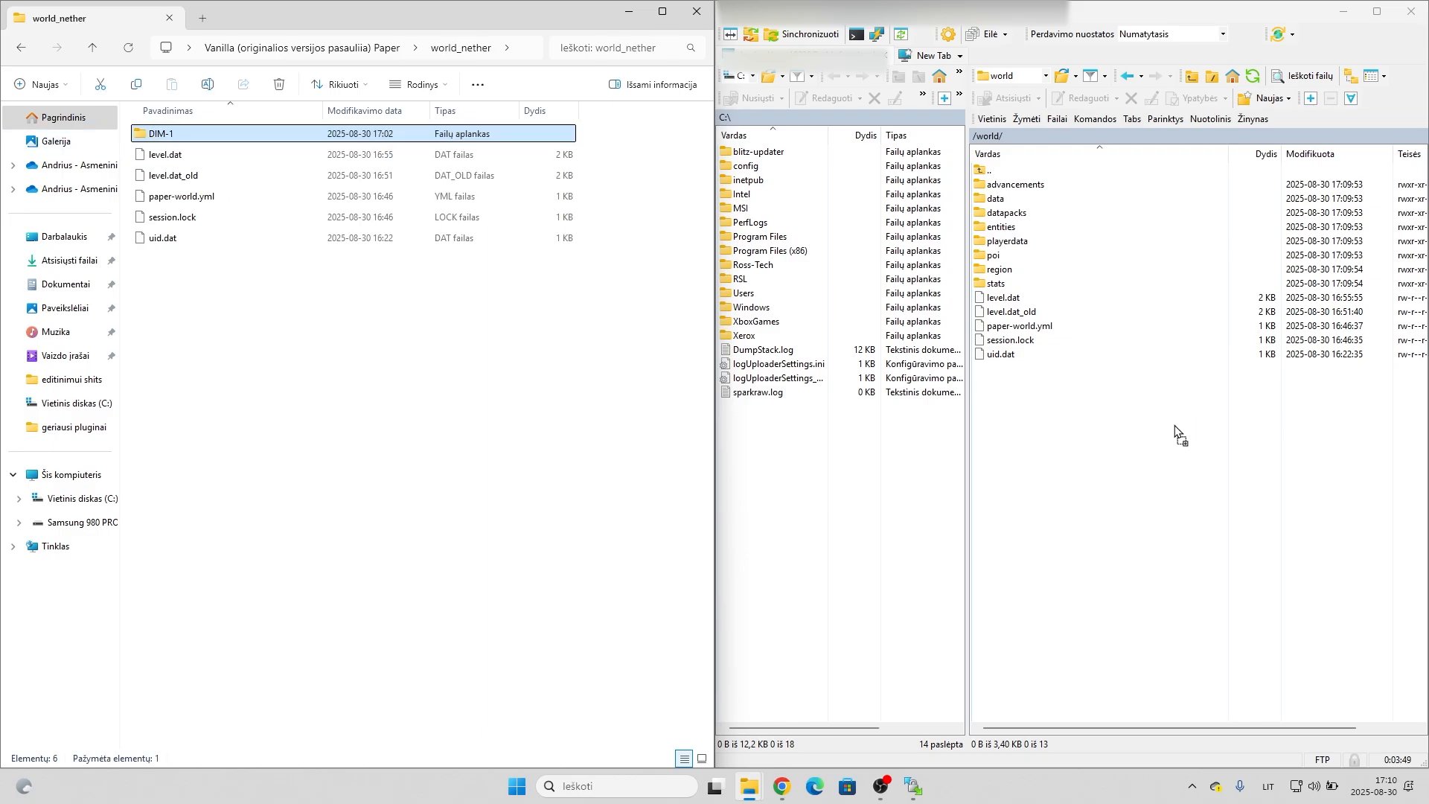
# - Upload the DIM1 folder from the local world_the_end folder into the server's world folder
pyautogui.click(21, 47)
pyautogui.click(198, 179)
pyautogui.doubleClick(197, 180)
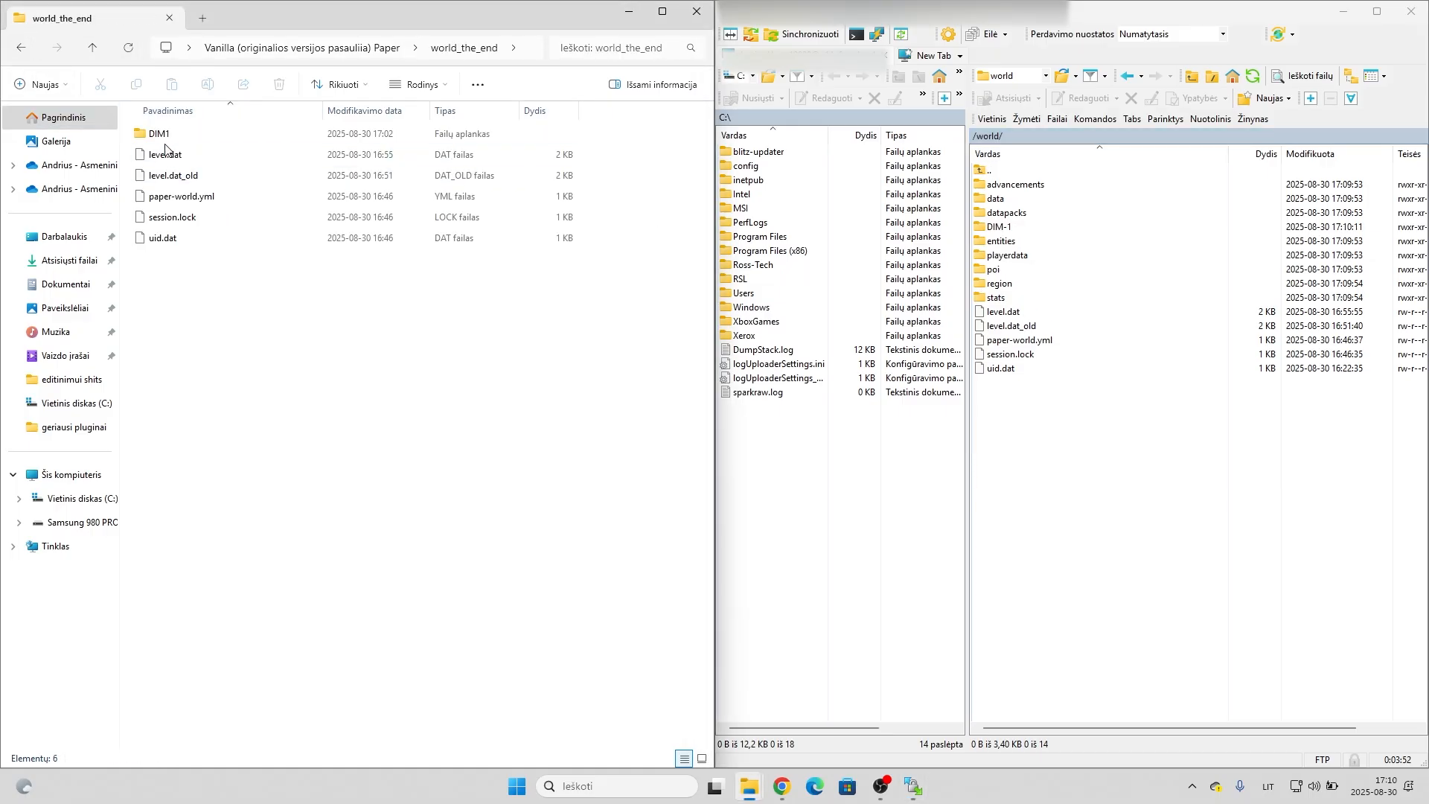
pyautogui.click(1045, 424)
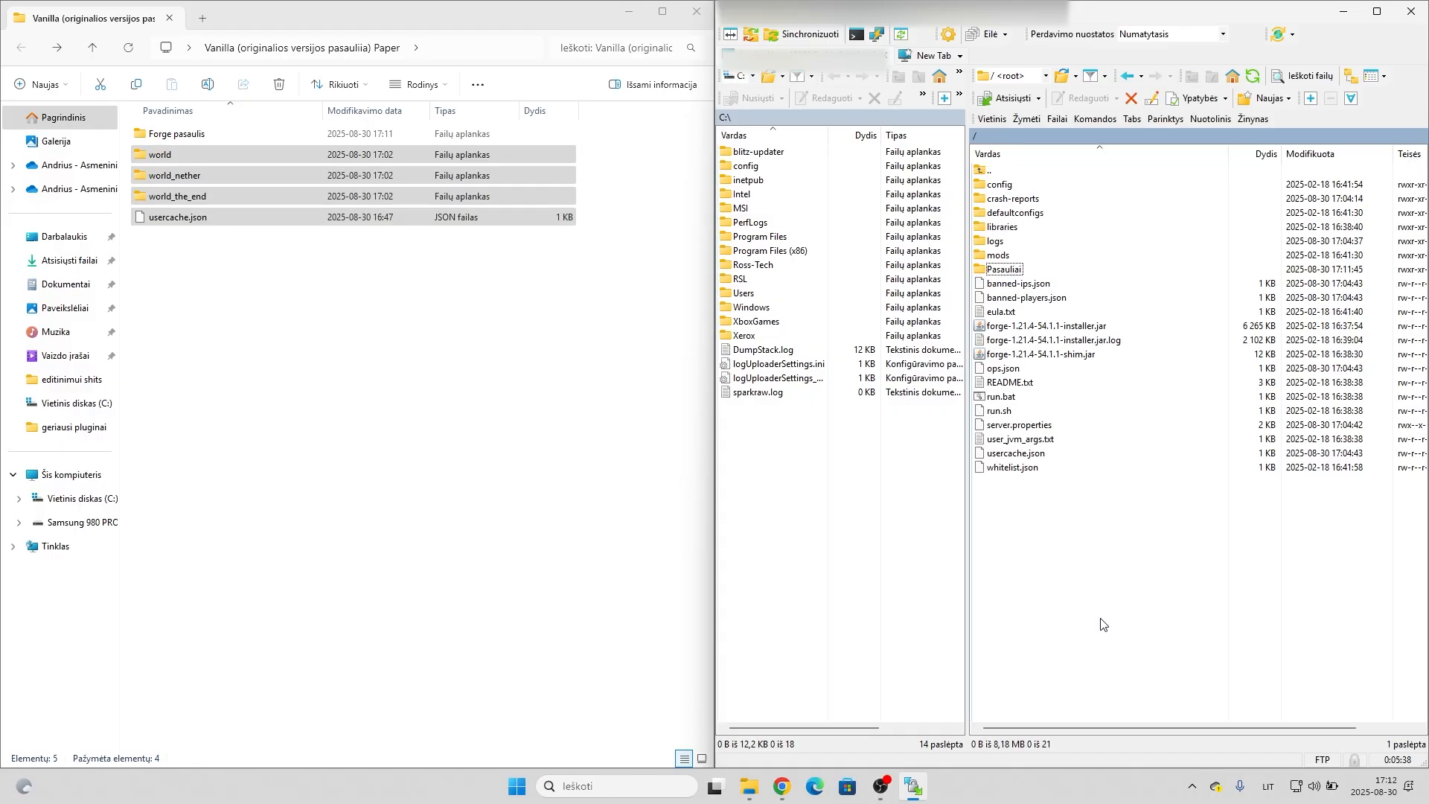
pyautogui.moveTo(1003, 552); pyautogui.dragTo(1112, 570)
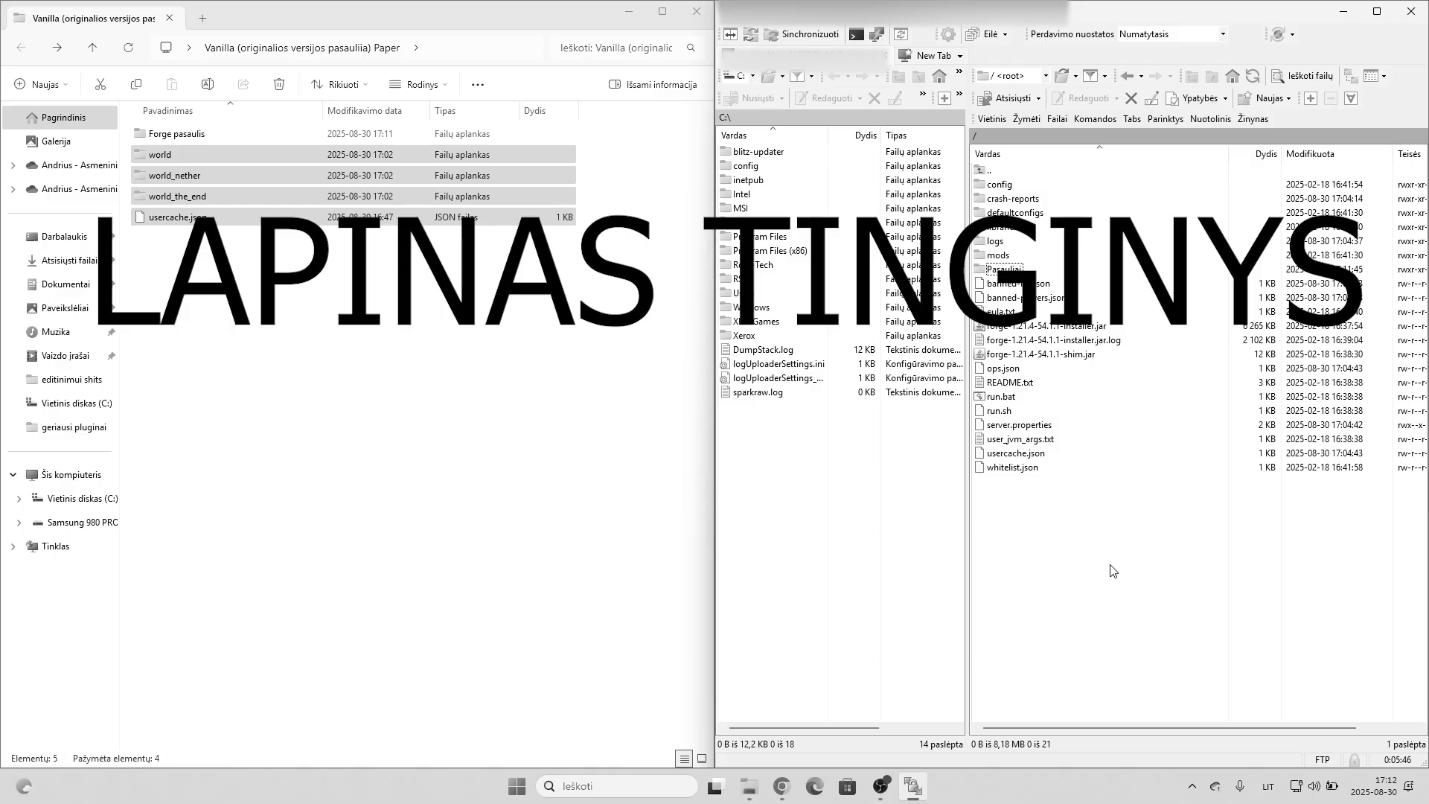
# - Open the local Forge pasaulis folder and delete everything inside the server's Pasauliai/world folder
pyautogui.click(520, 472)
pyautogui.doubleClick(184, 135)
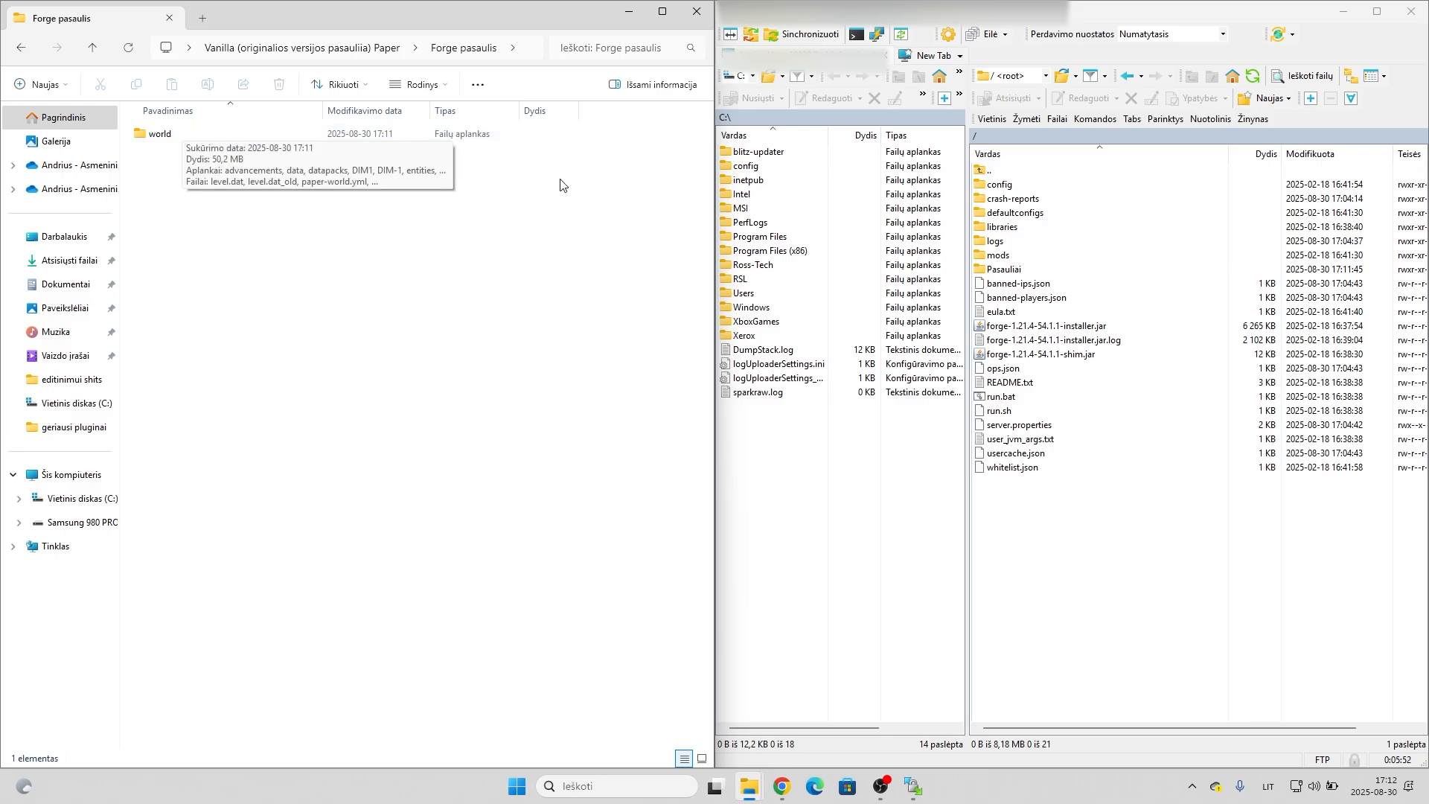
pyautogui.doubleClick(1025, 269)
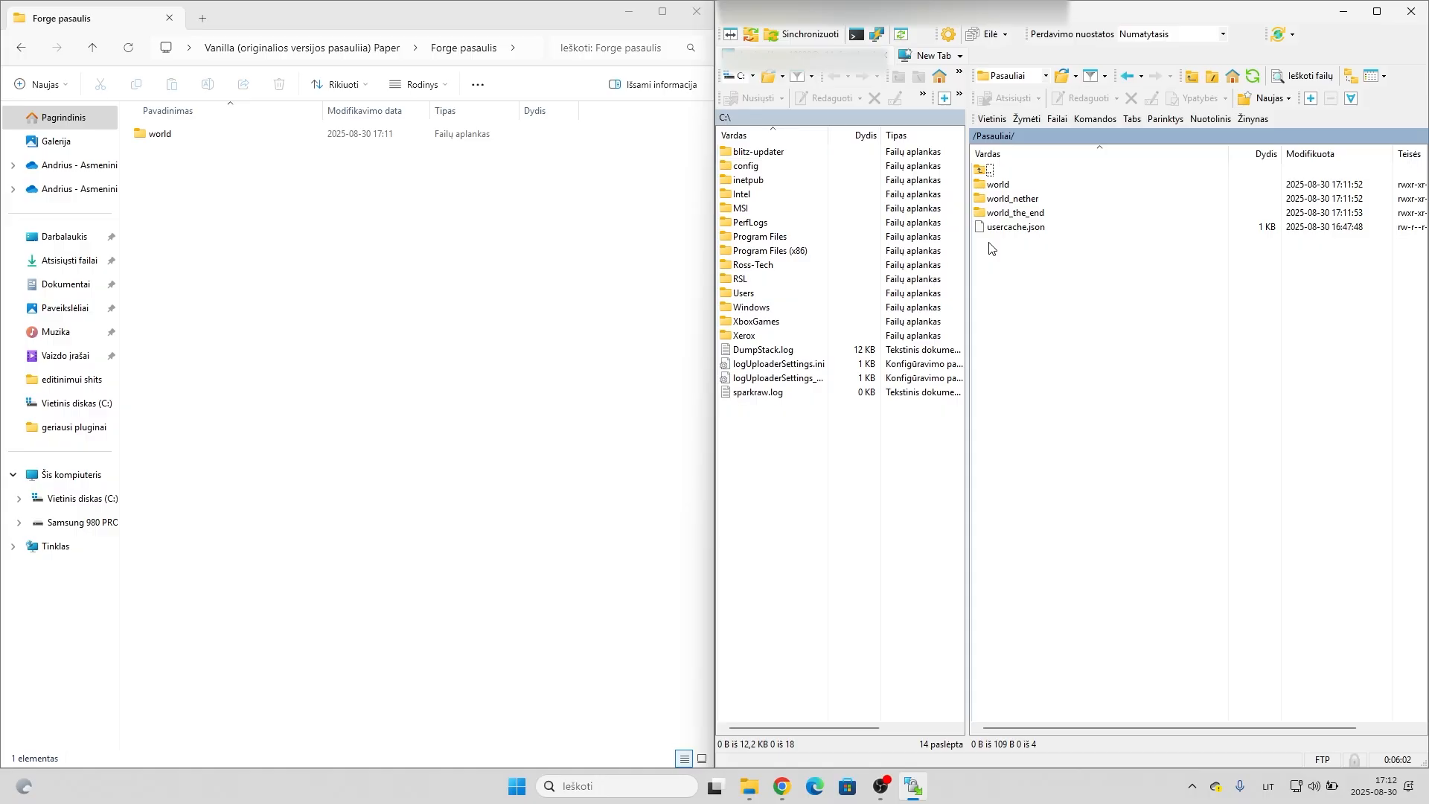
pyautogui.doubleClick(1012, 186)
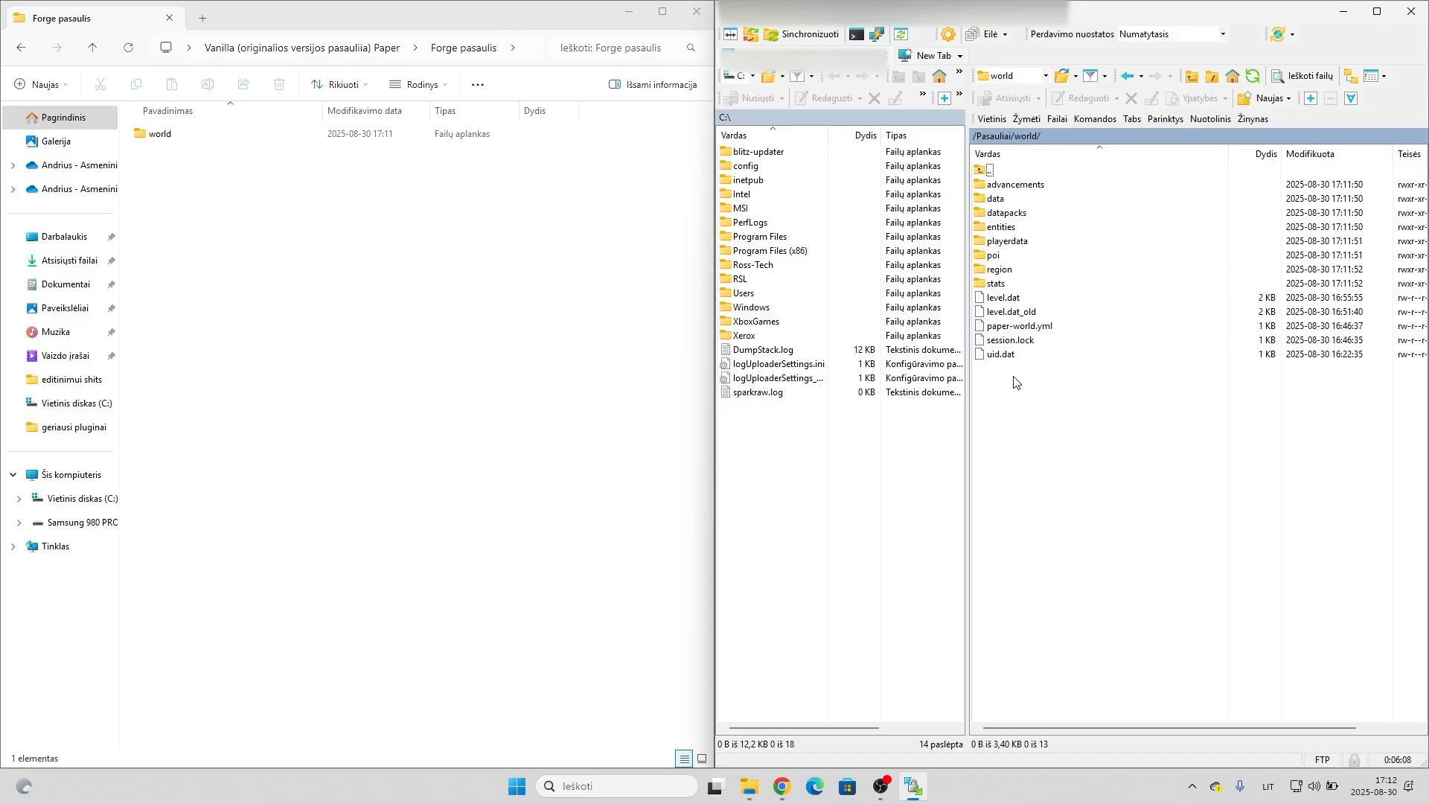
pyautogui.moveTo(1019, 397); pyautogui.dragTo(1130, 180)
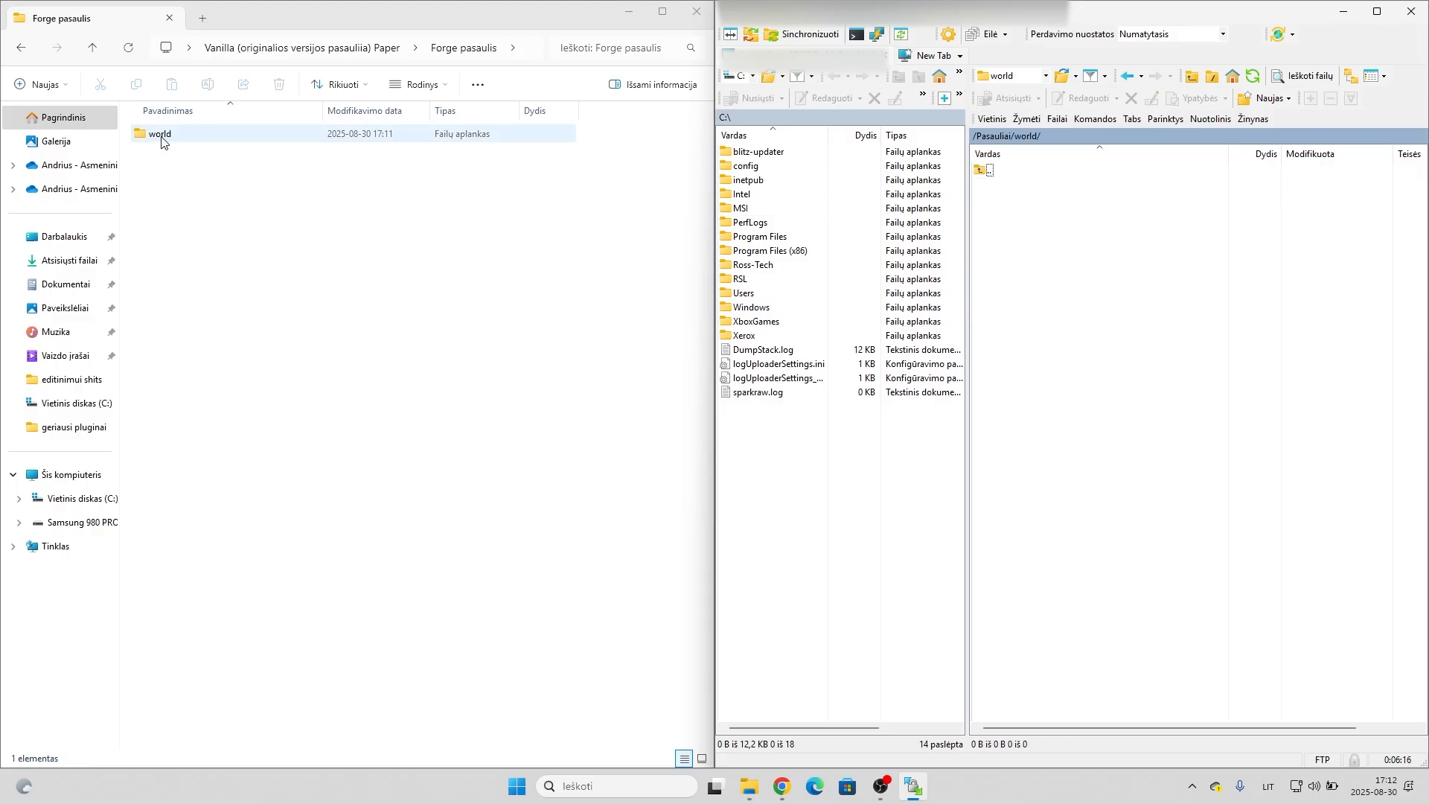
# - Copy everything except DIM1 and DIM-1 from the local Forge pasaulis world folder into the server's Pasauliai/world folder
pyautogui.doubleClick(161, 142)
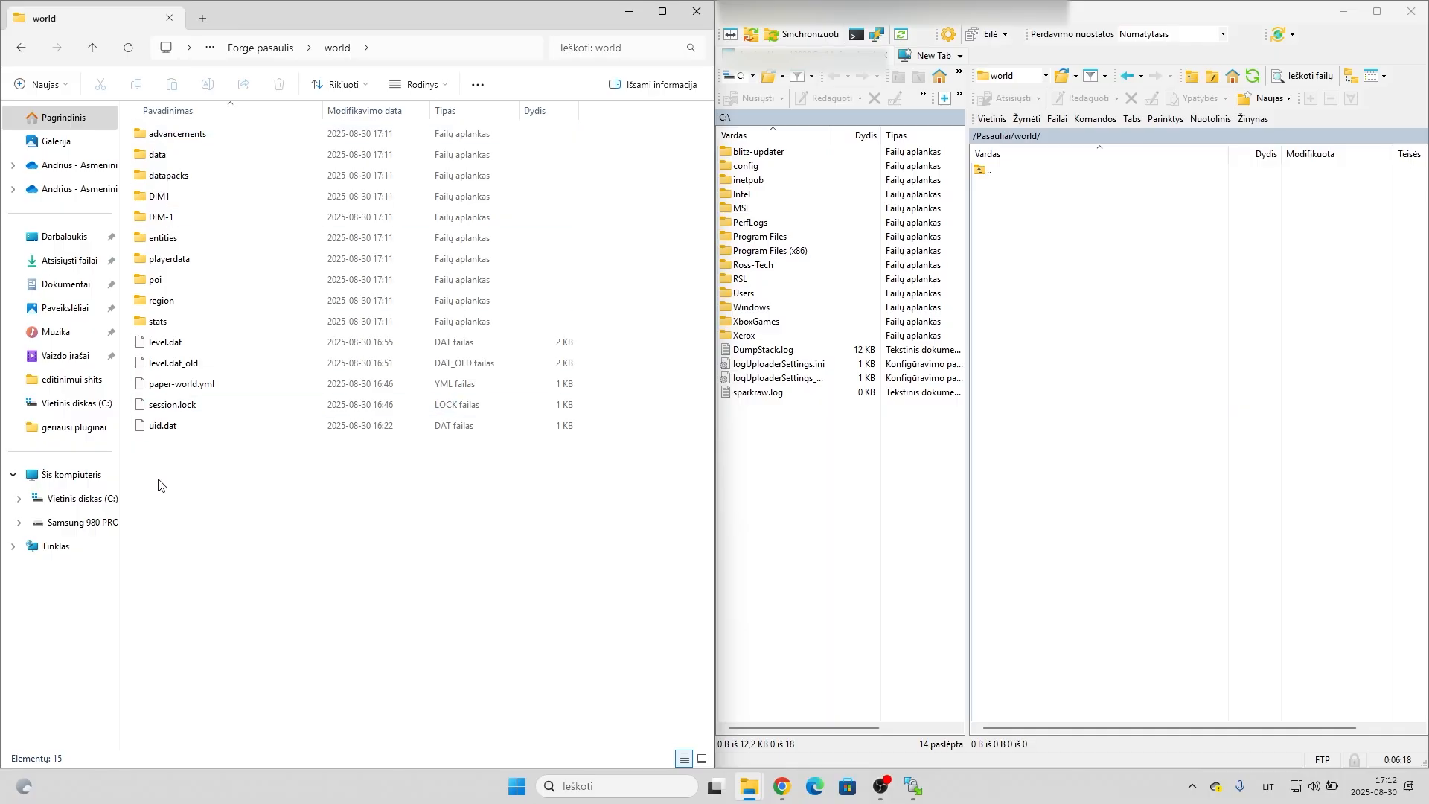
pyautogui.moveTo(161, 488); pyautogui.dragTo(166, 458)
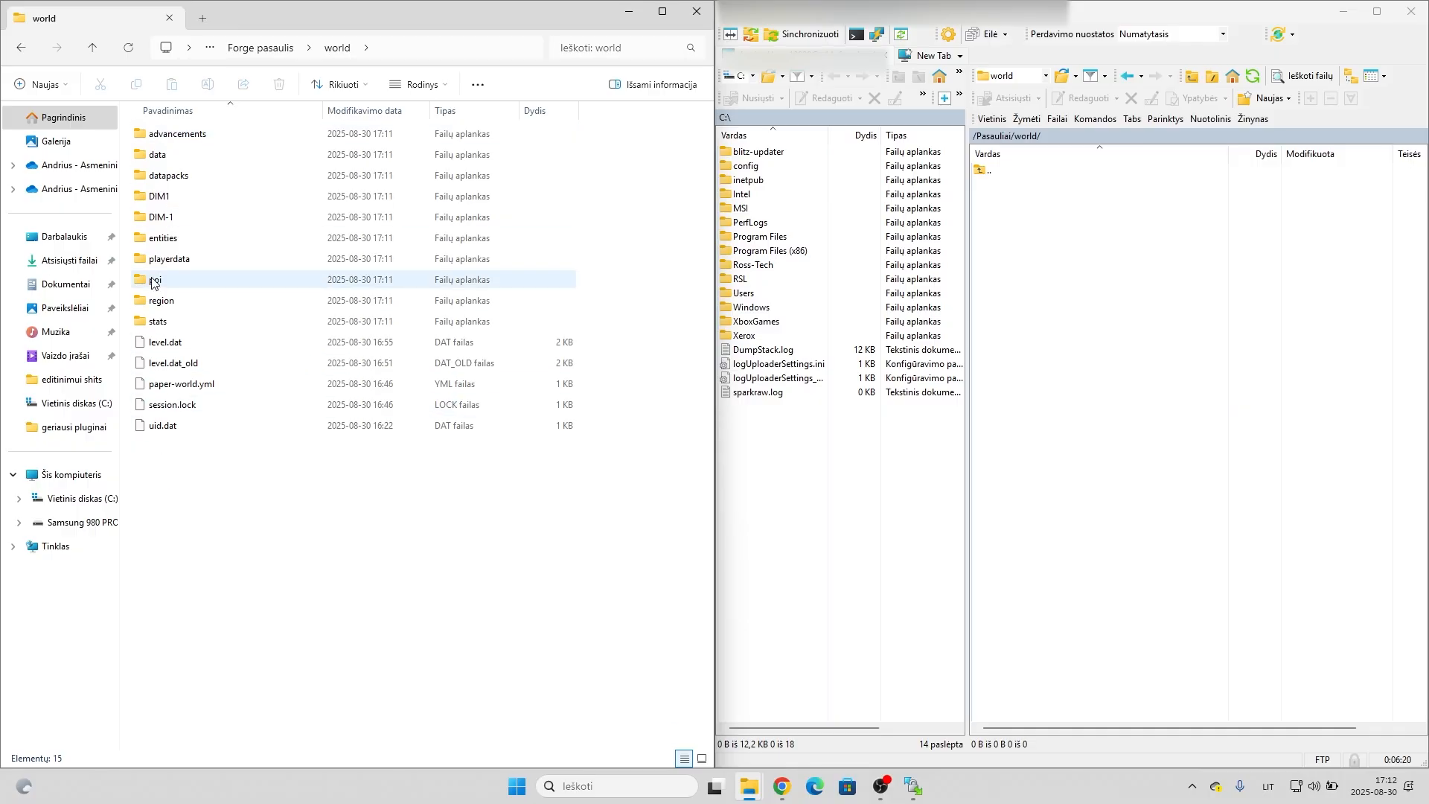
pyautogui.moveTo(133, 237); pyautogui.dragTo(275, 447)
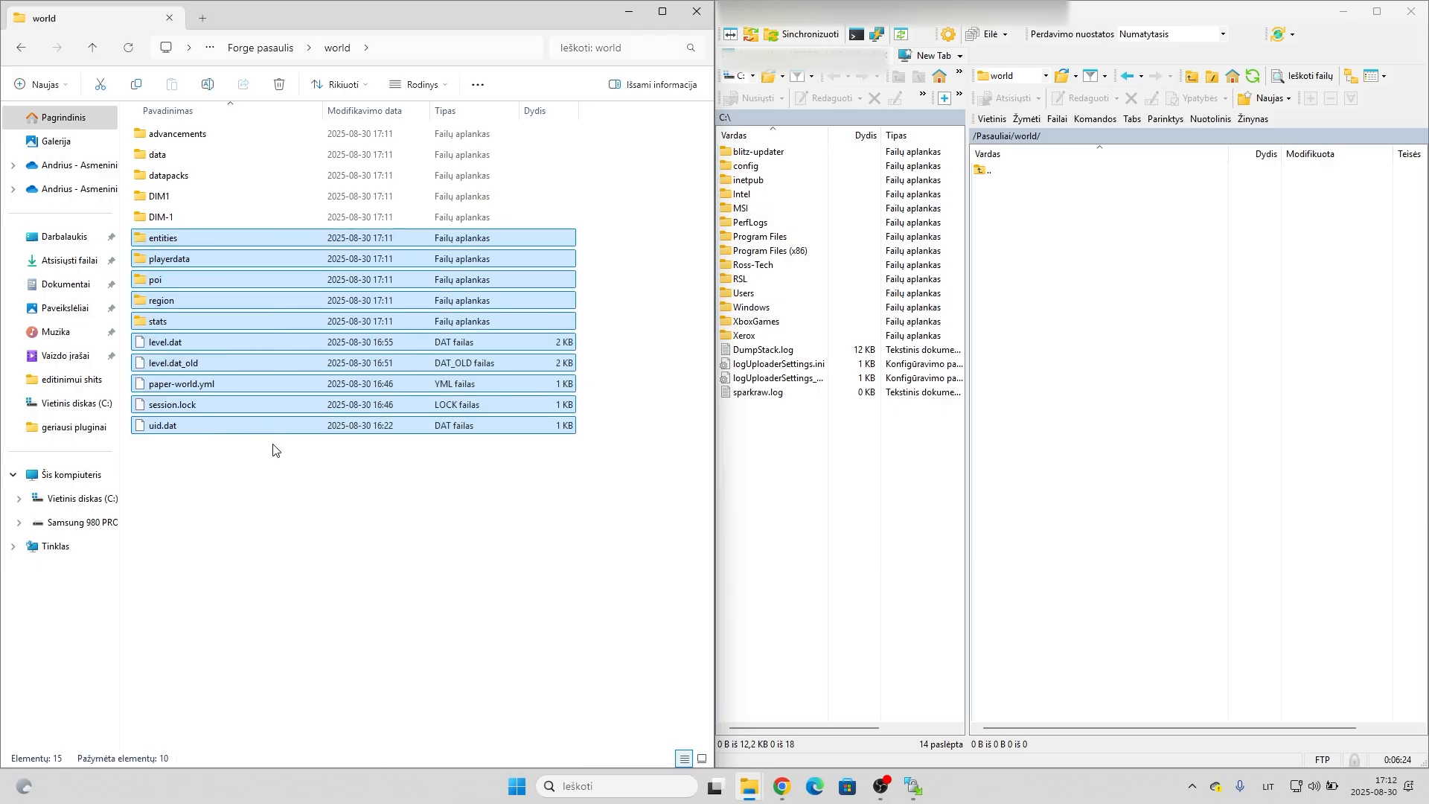
pyautogui.hotkey('ctrl', 'c')
pyautogui.click(1165, 301)
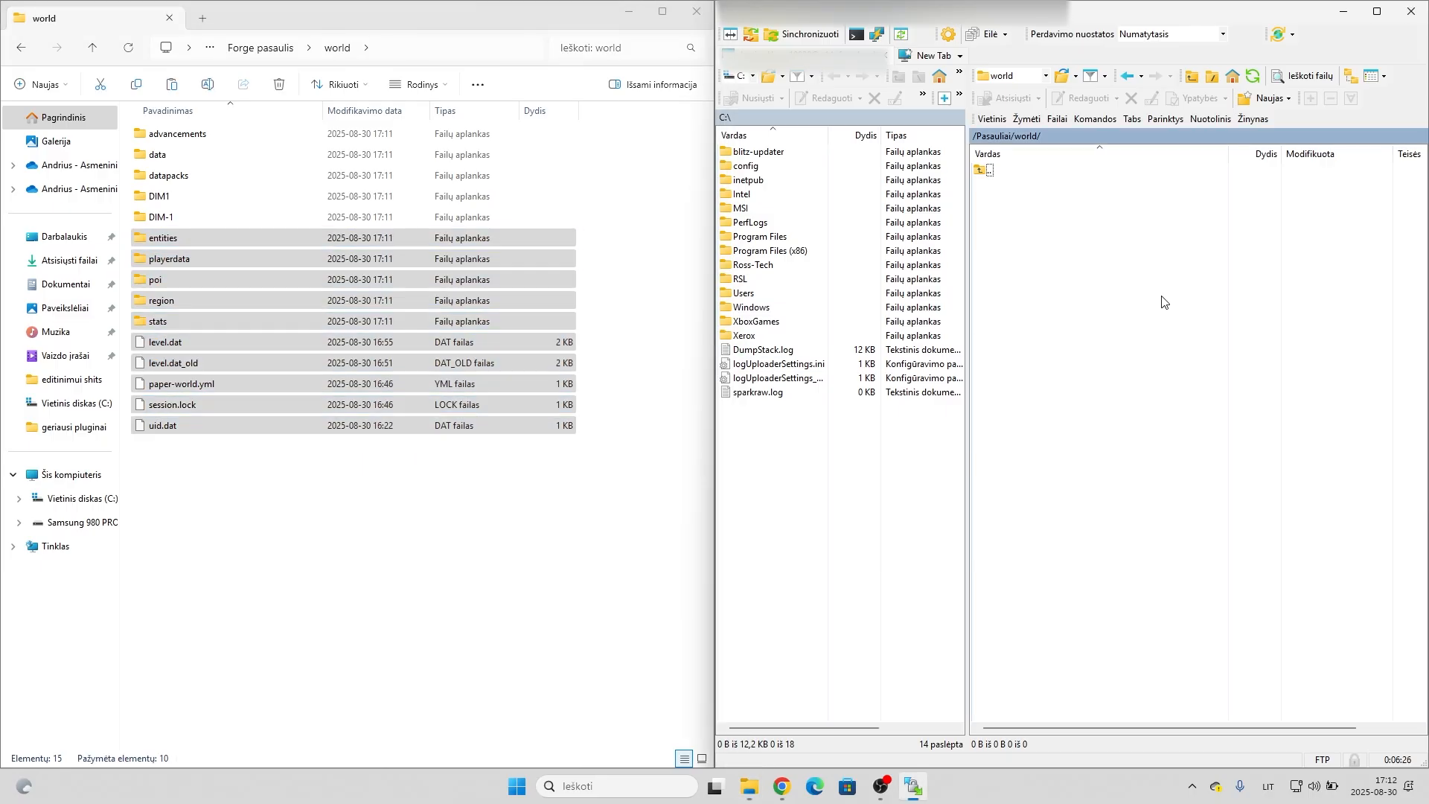
pyautogui.hotkey('ctrl', 'v')
pyautogui.click(1182, 440)
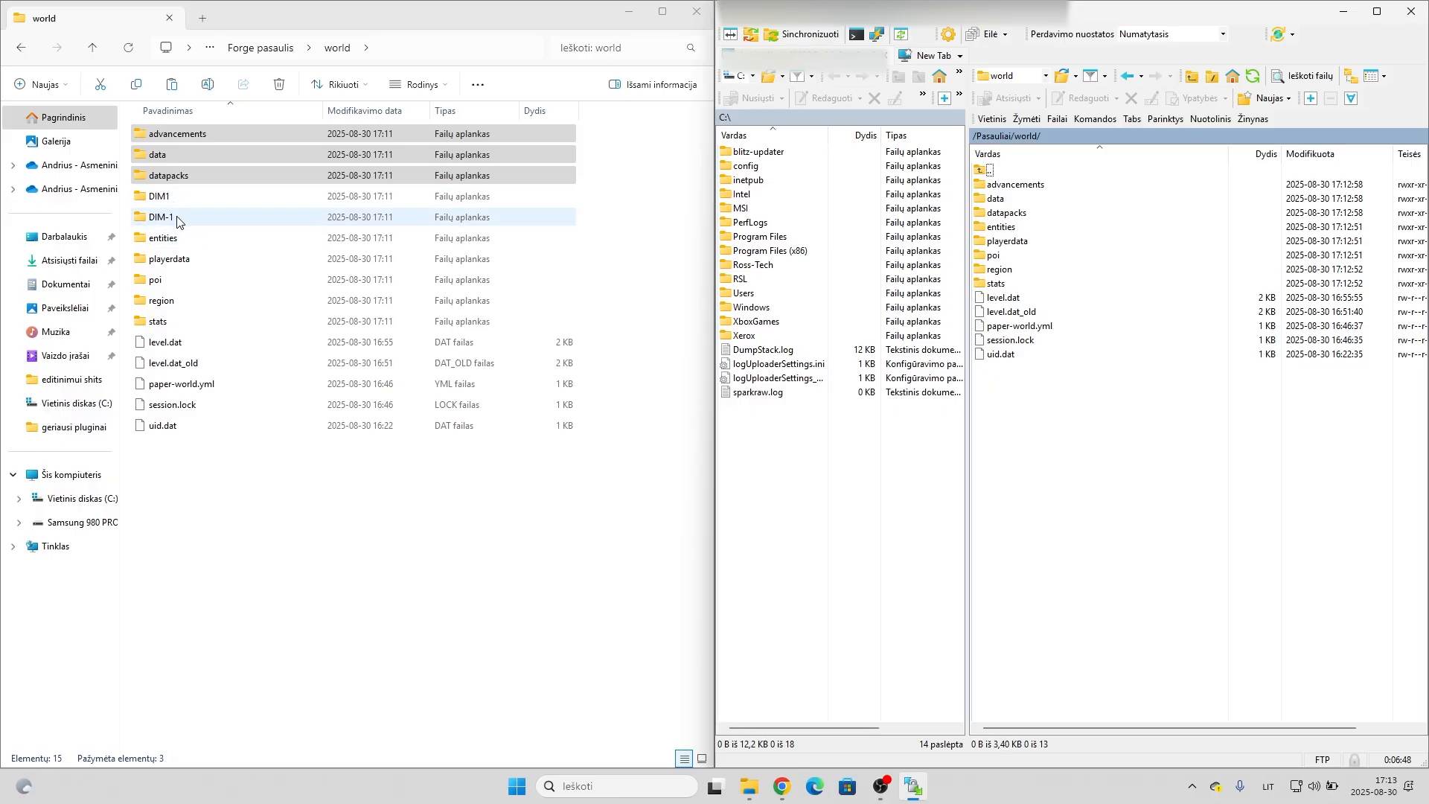
# - Delete everything inside the server's Pasauliai/world_nether folder and upload the DIM-1 folder from the local Forge pasaulis world folder into it
pyautogui.doubleClick(1022, 171)
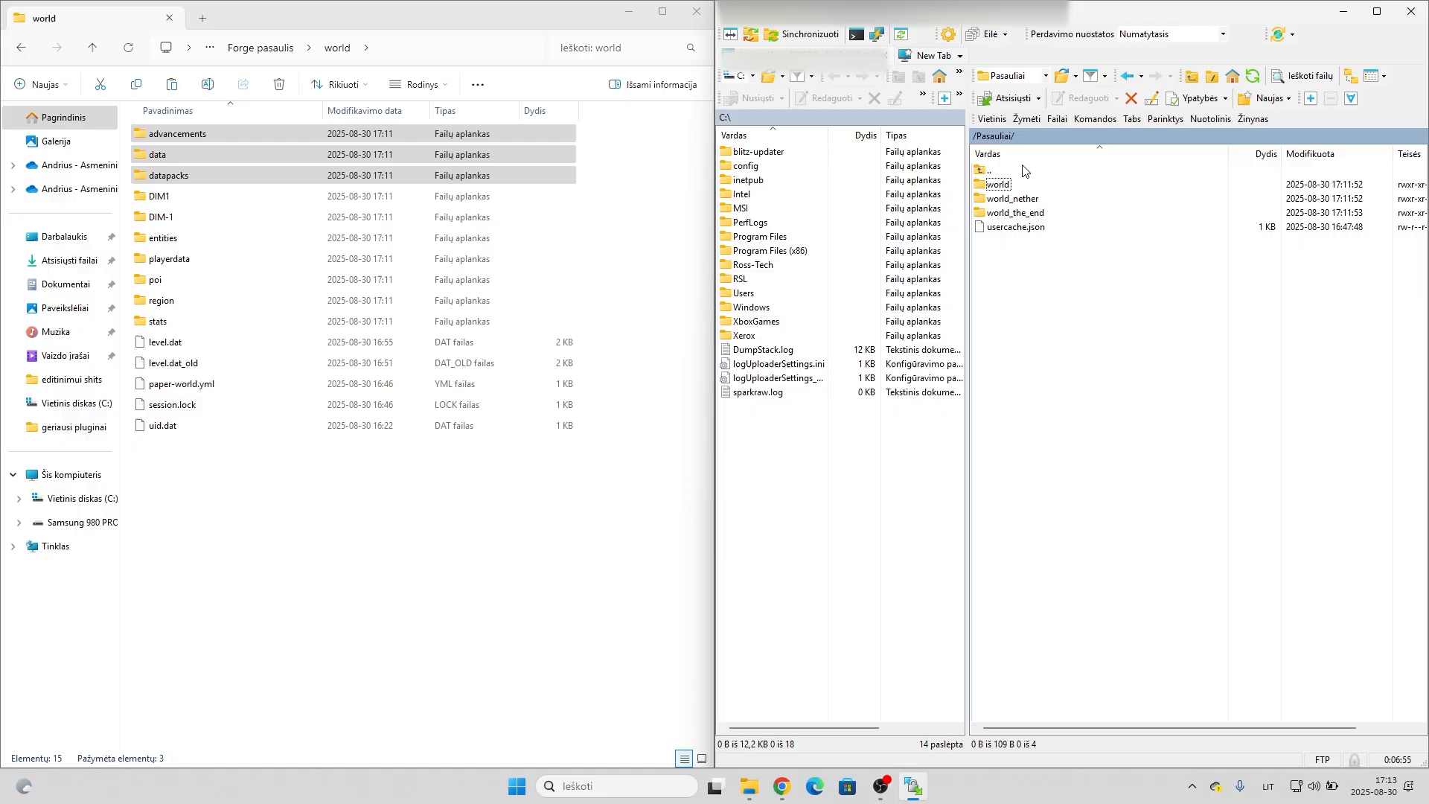
pyautogui.doubleClick(997, 202)
pyautogui.moveTo(1008, 335); pyautogui.dragTo(1109, 166)
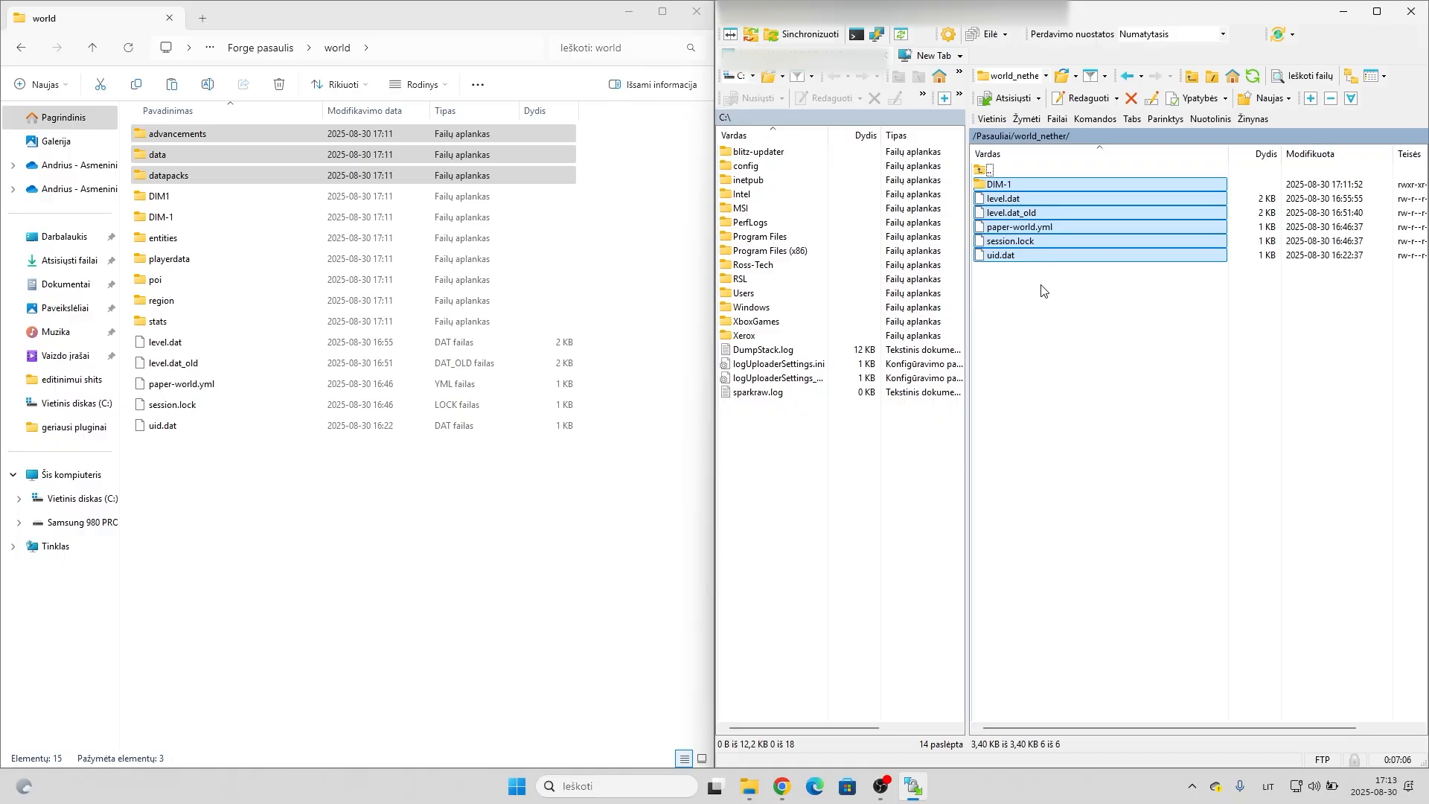
pyautogui.press('Delete')
pyautogui.click(1070, 407)
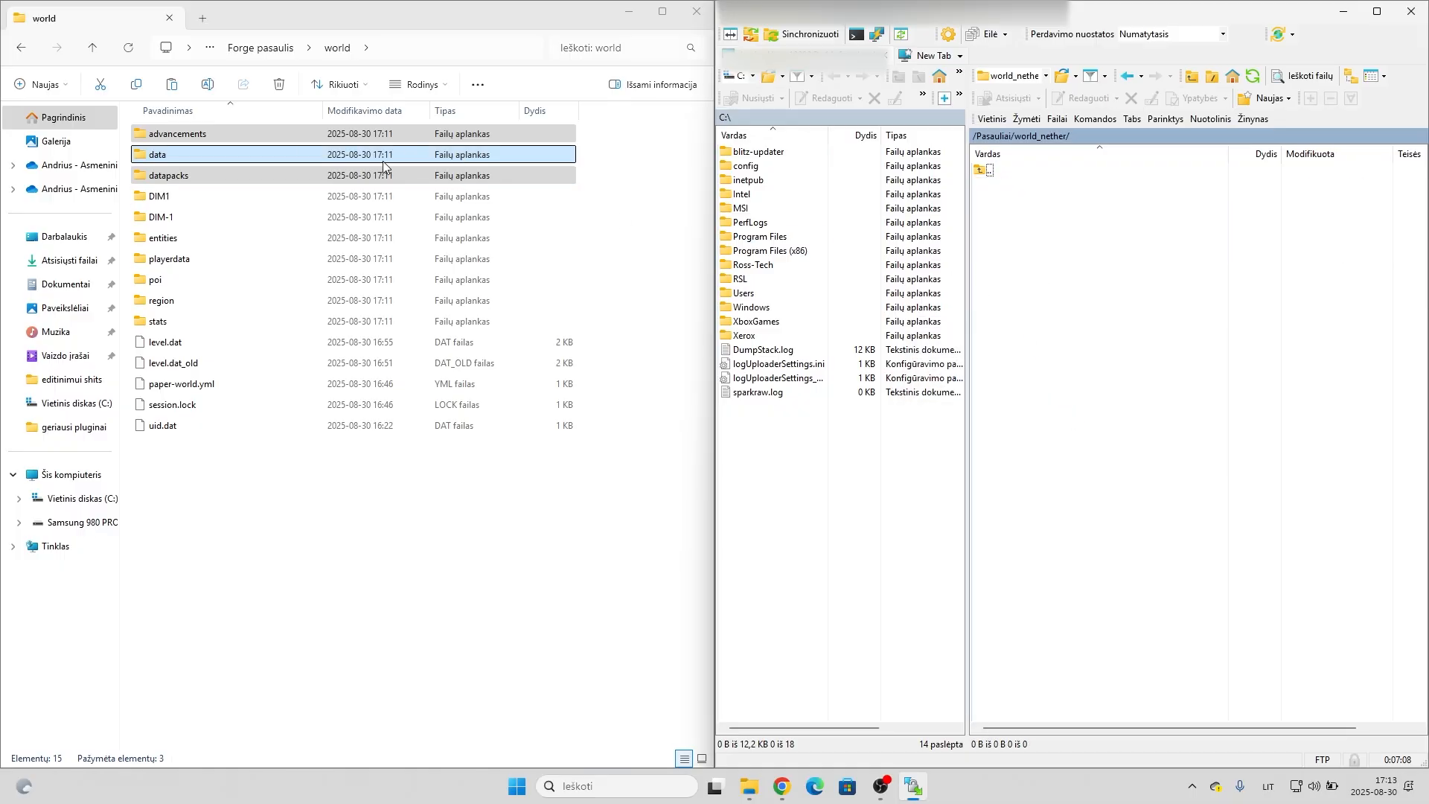
pyautogui.click(164, 217)
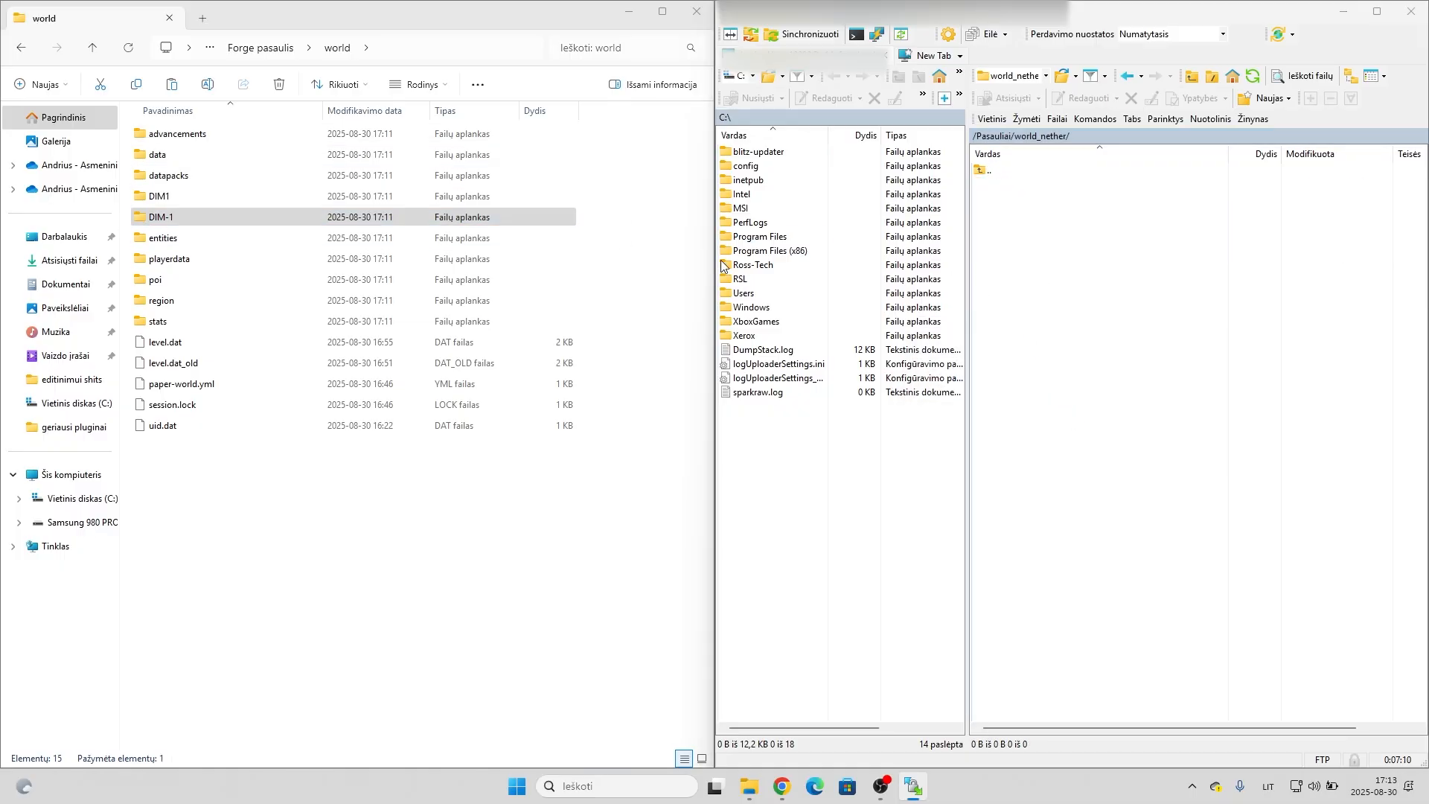
pyautogui.moveTo(722, 265); pyautogui.dragTo(1067, 283)
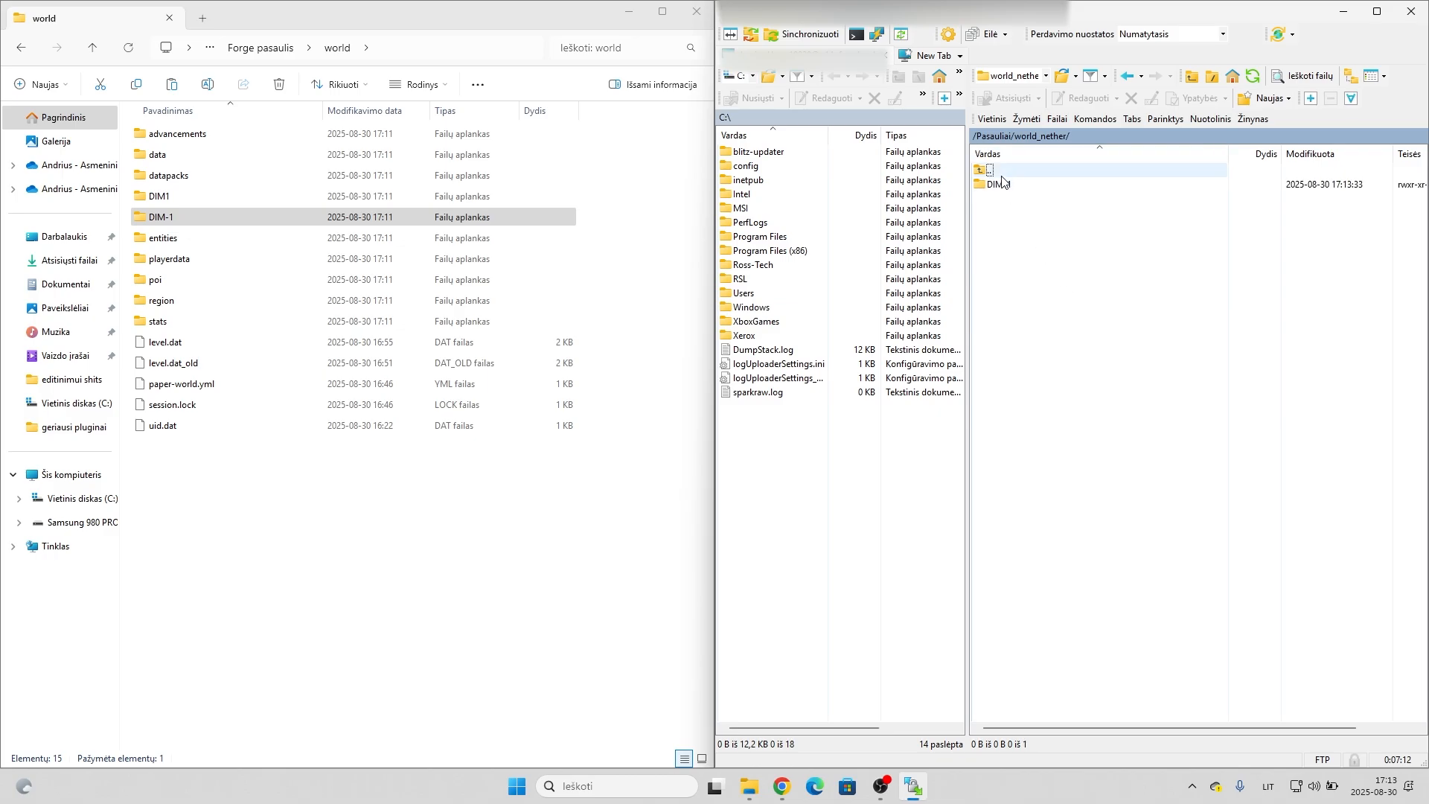
# - Delete everything inside the server's Pasauliai/world_the_end folder and upload the DIM1 folder from the local Forge pasaulis world folder into it
pyautogui.doubleClick(1002, 176)
pyautogui.doubleClick(990, 213)
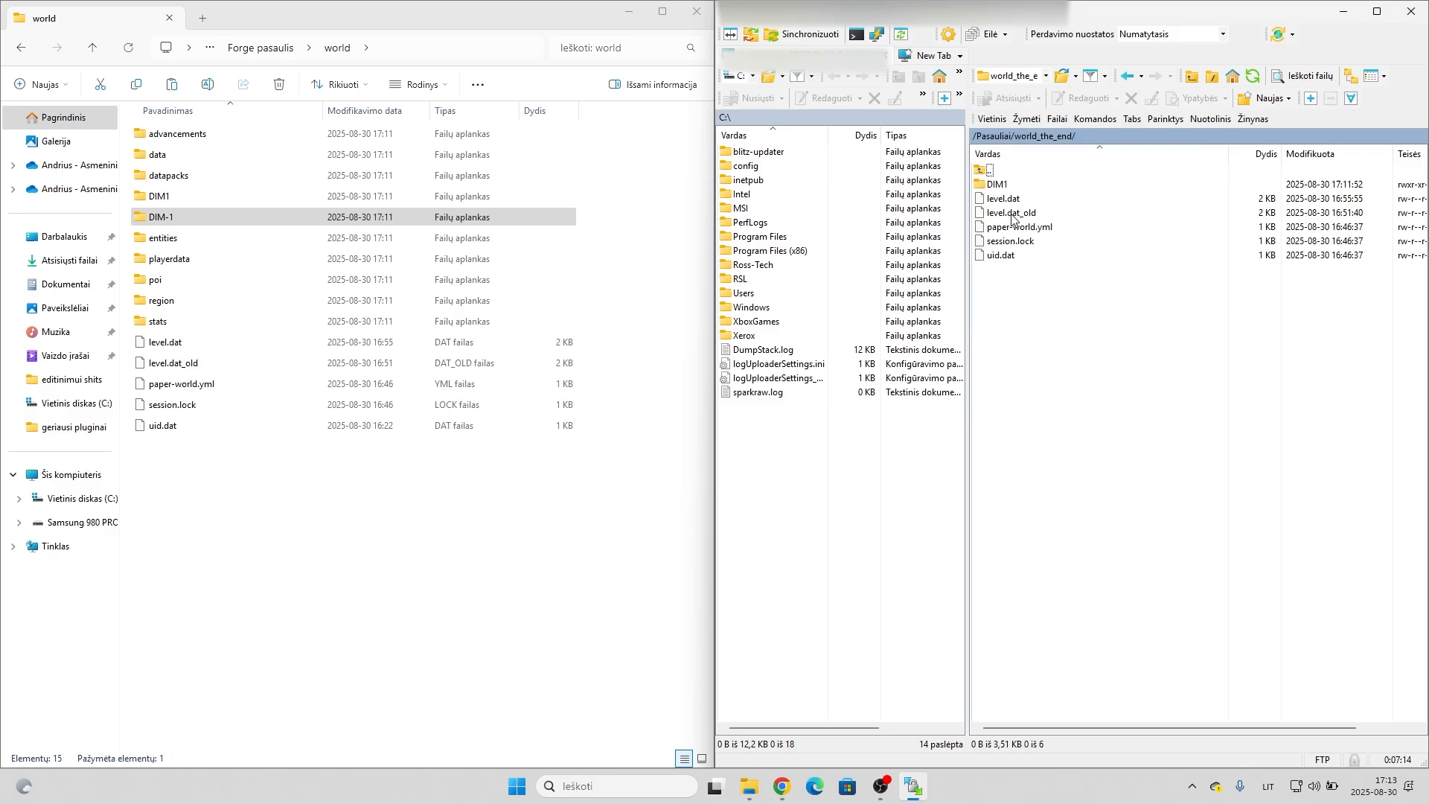
pyautogui.moveTo(1031, 298); pyautogui.dragTo(1091, 183)
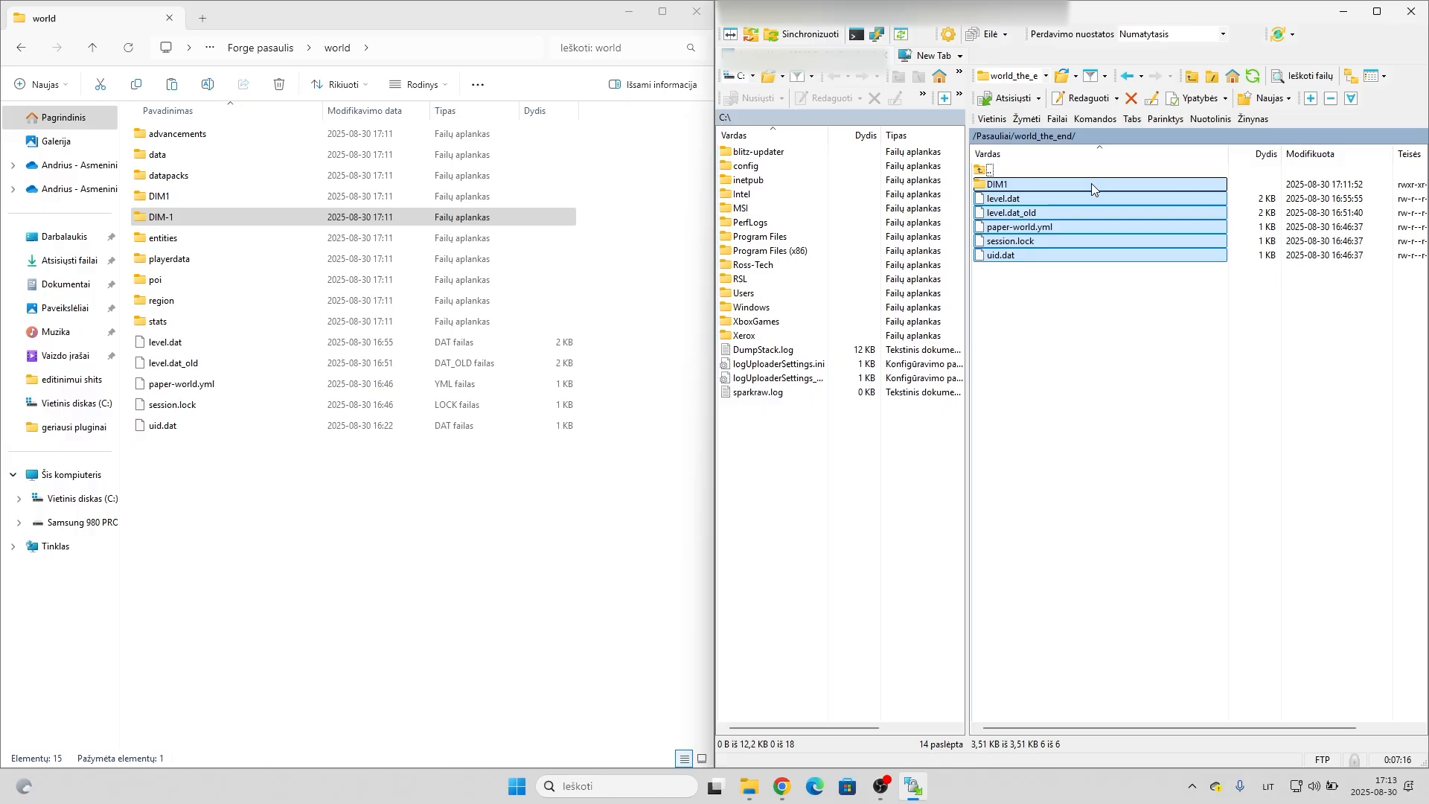
pyautogui.press('Delete')
pyautogui.click(1071, 419)
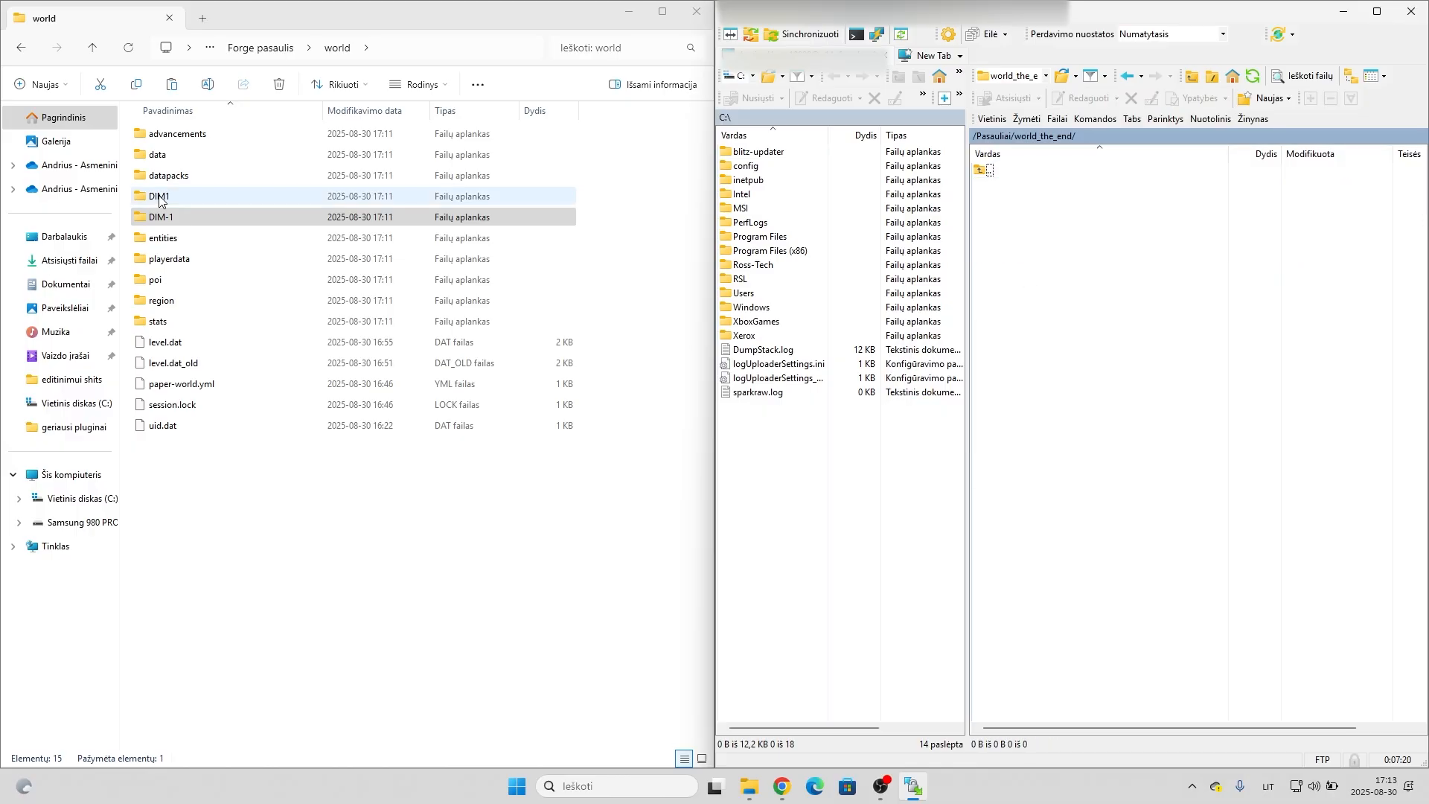
pyautogui.moveTo(1132, 238); pyautogui.dragTo(1069, 255)
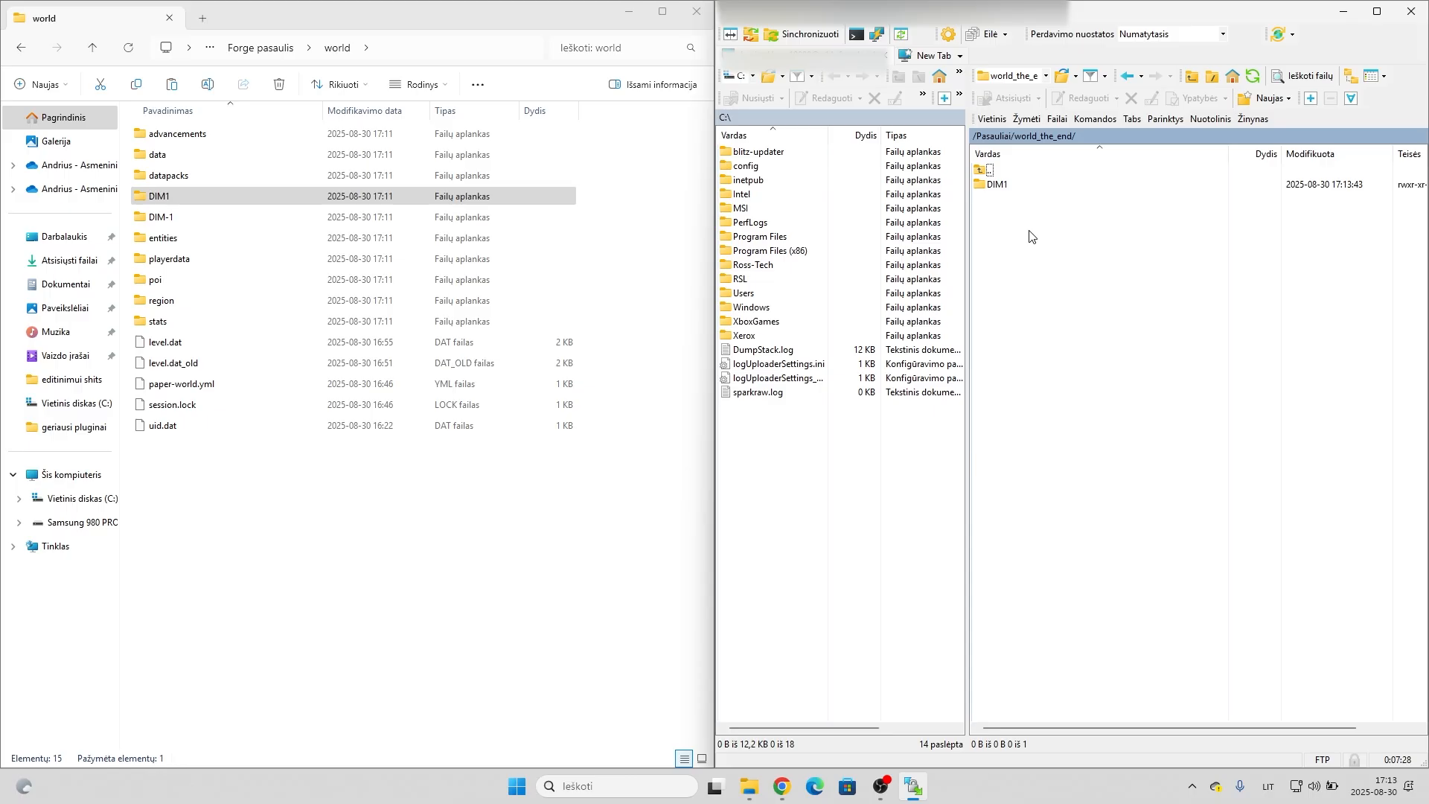
# - Go up to the server's root folder, then reopen Pasauliai to review its world folders
pyautogui.doubleClick(988, 170)
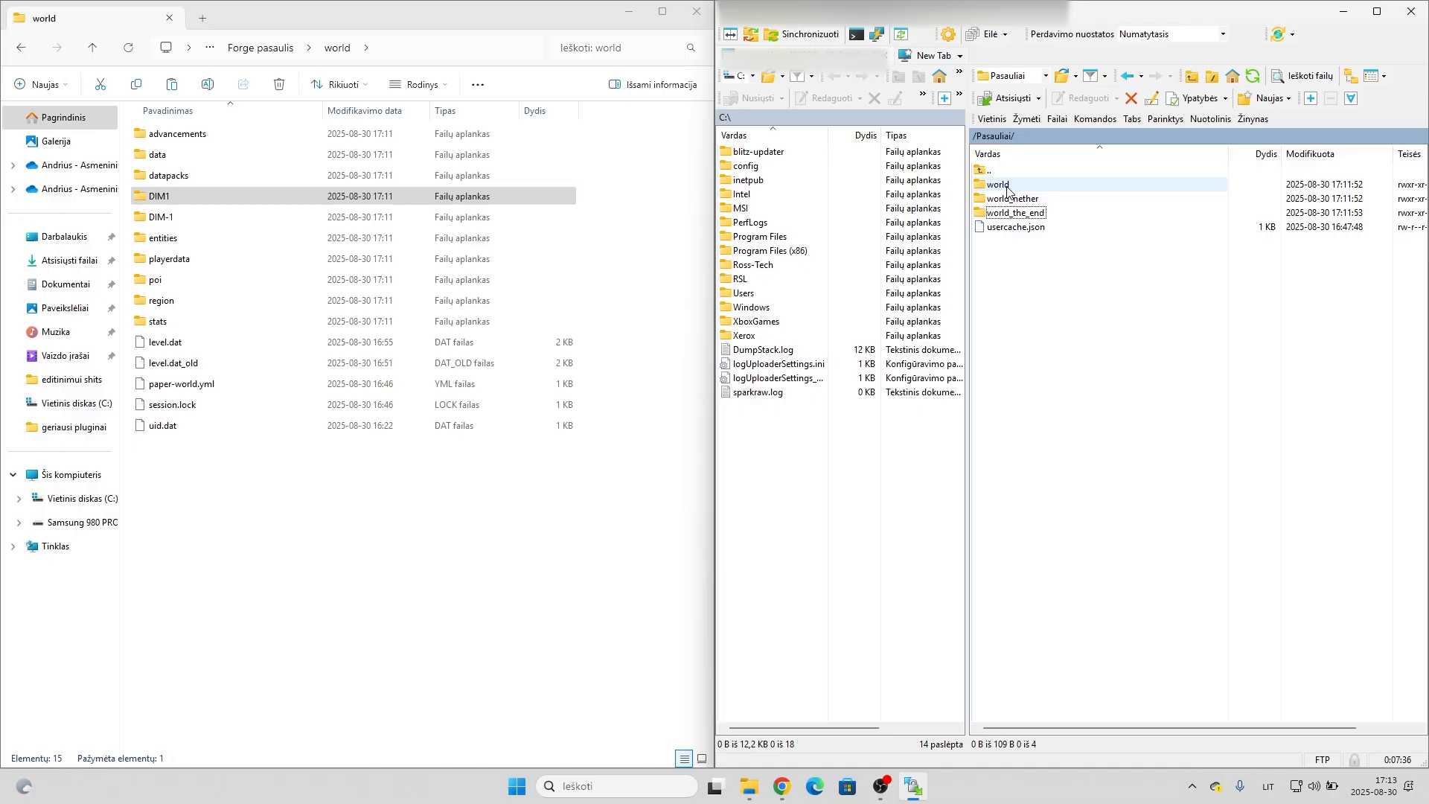
pyautogui.click(233, 552)
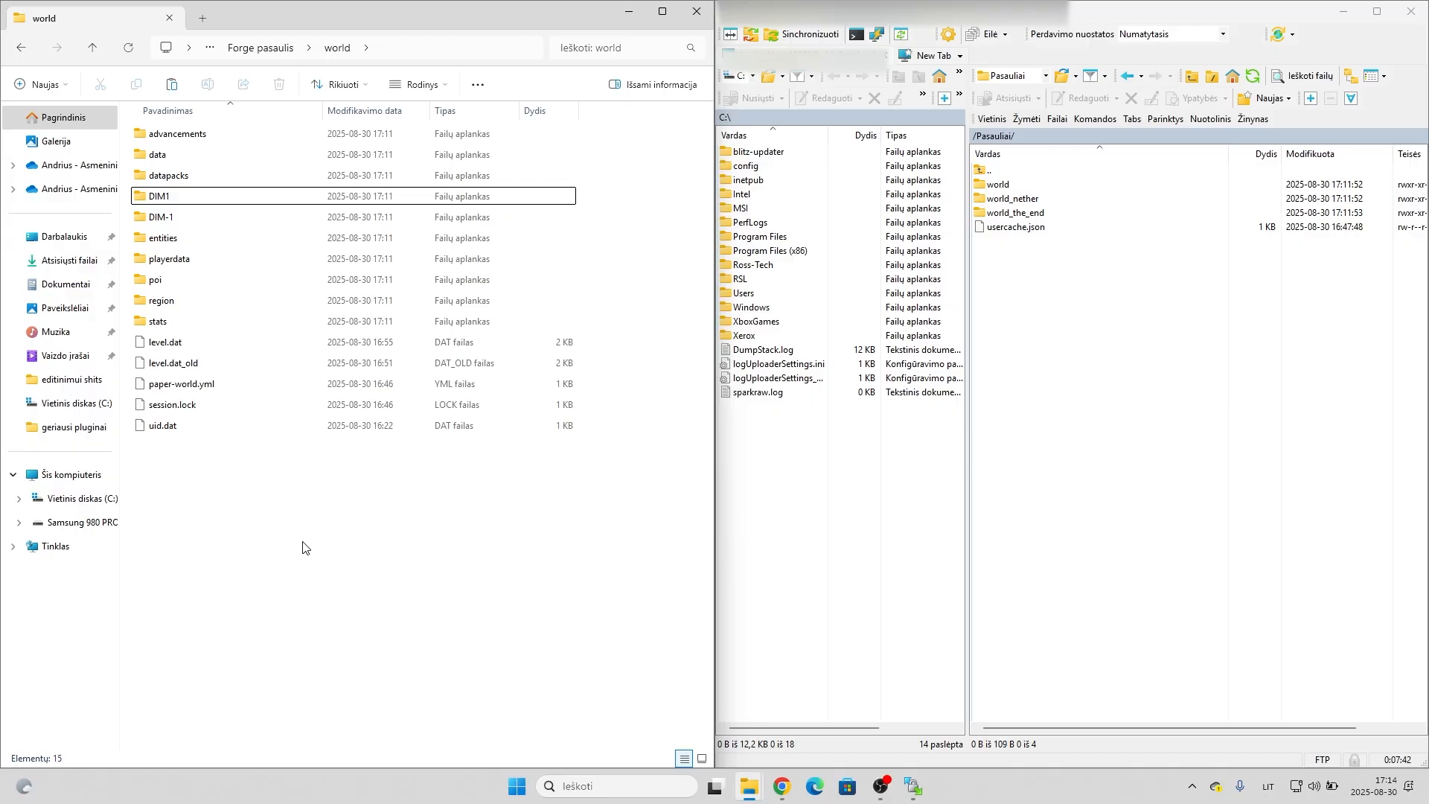
pyautogui.doubleClick(1003, 171)
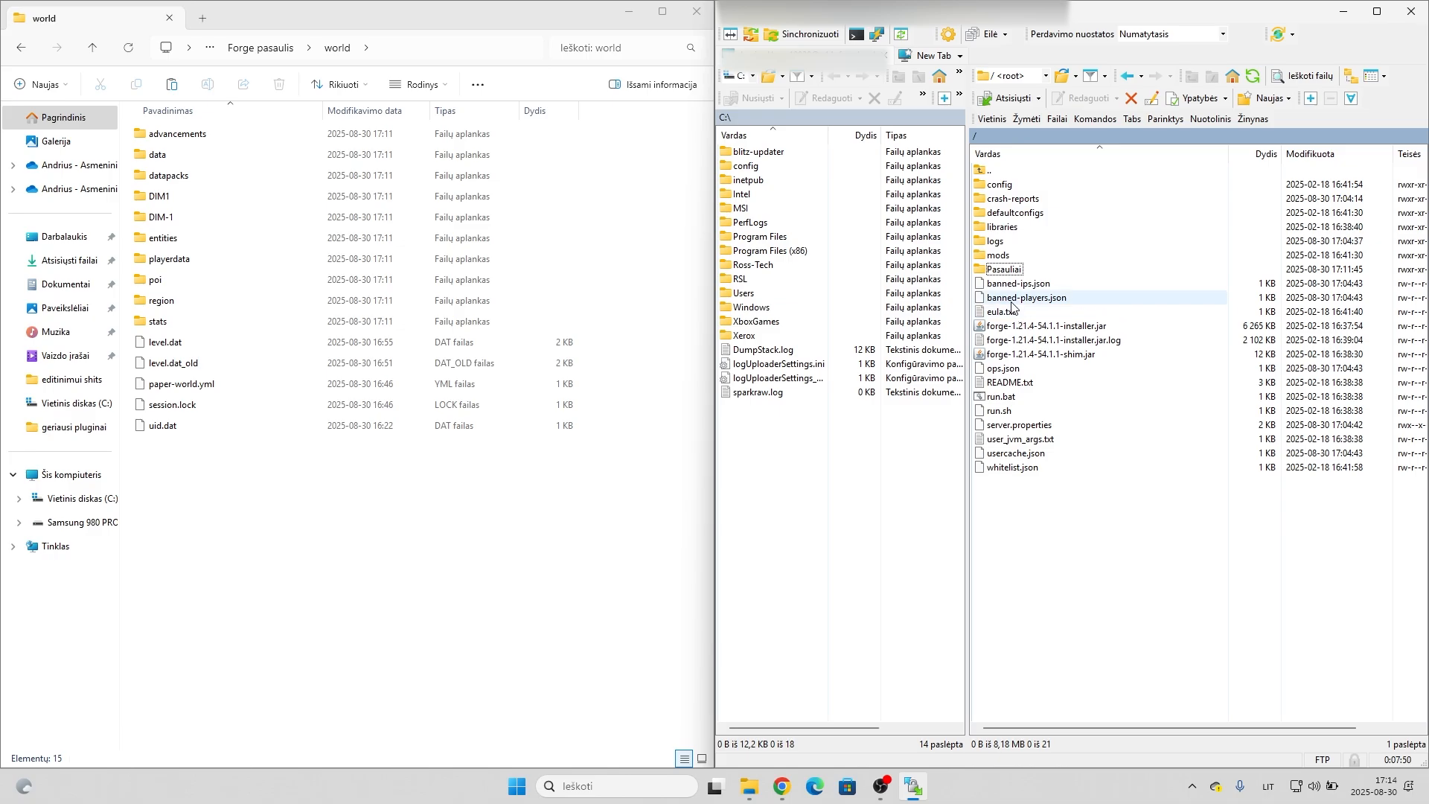
pyautogui.doubleClick(1004, 270)
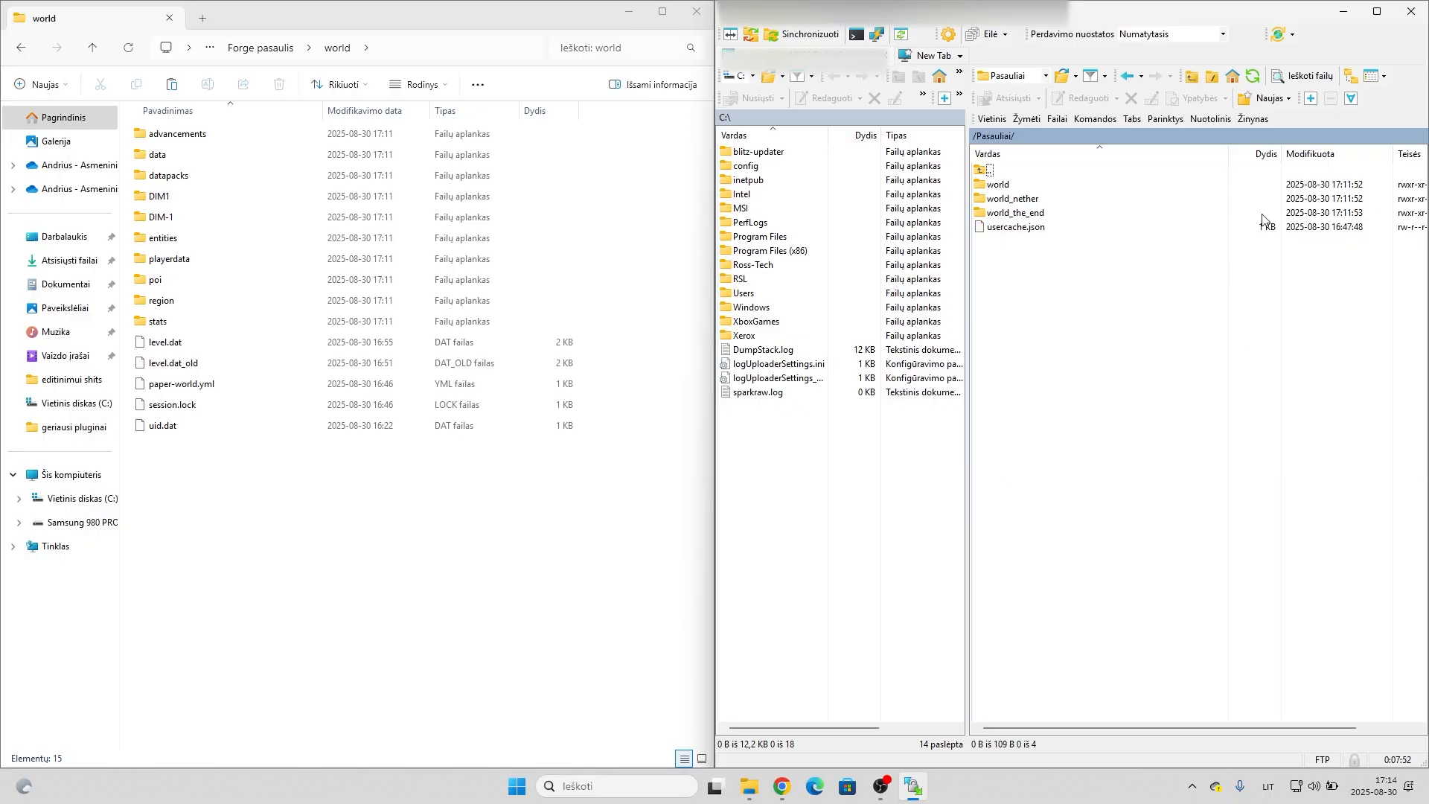